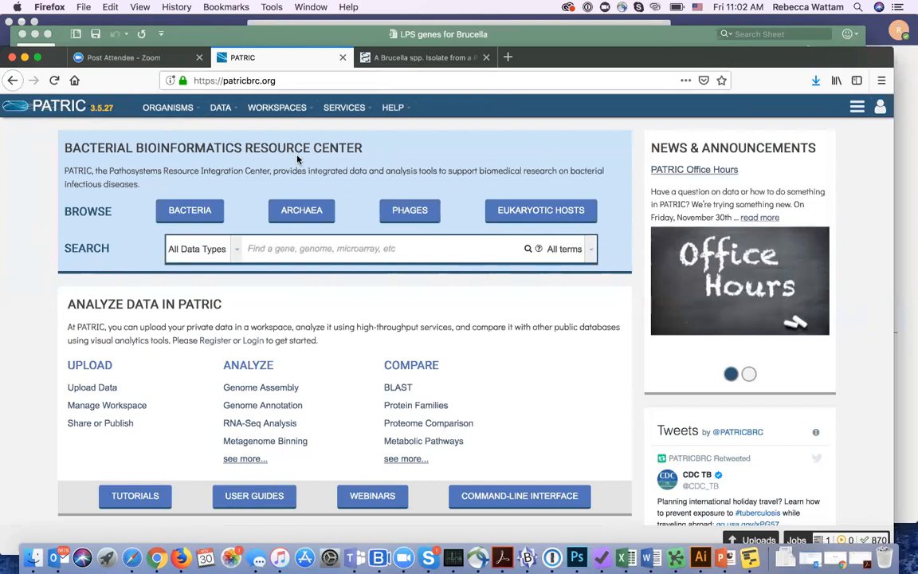
- Open the Brucella genus among the bacterial pathogens and display its list of genomes
left_click(189, 111)
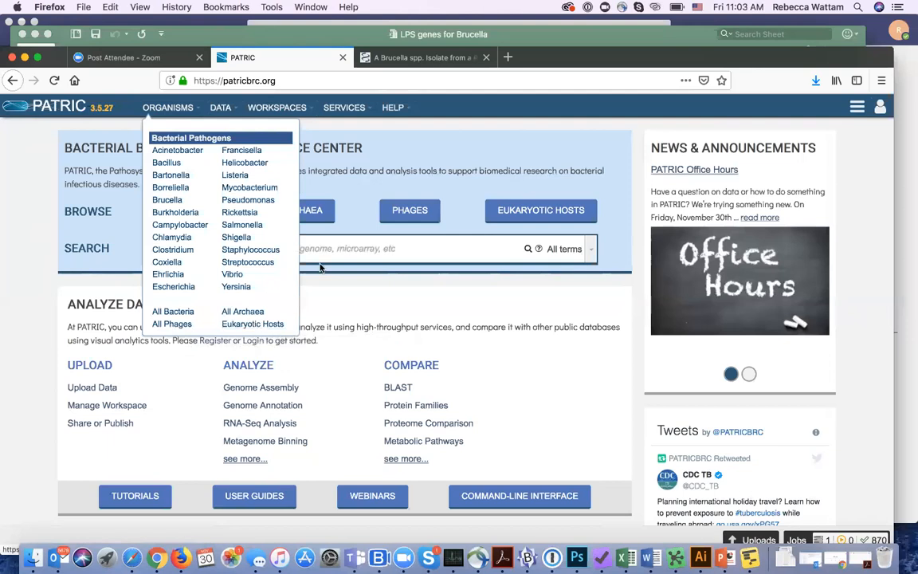
left_click(371, 248)
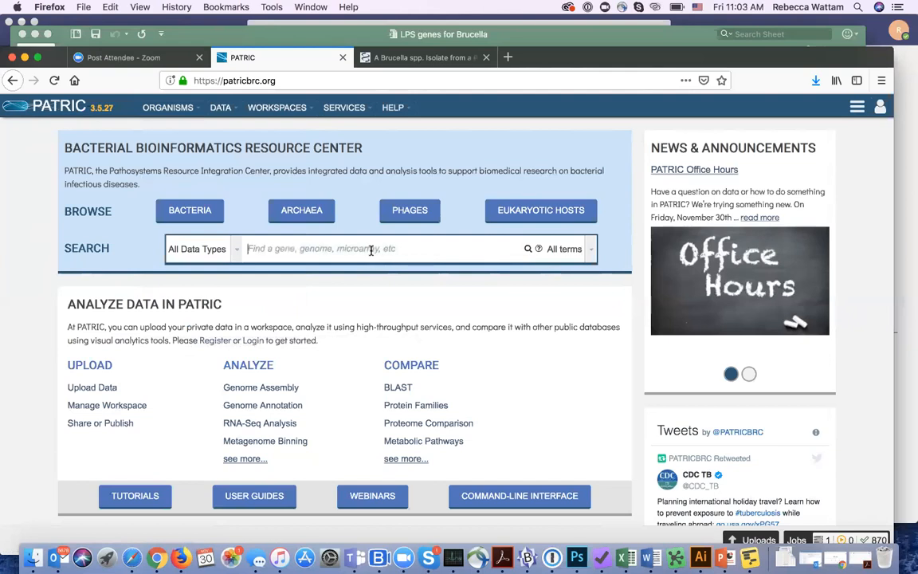
left_click(166, 110)
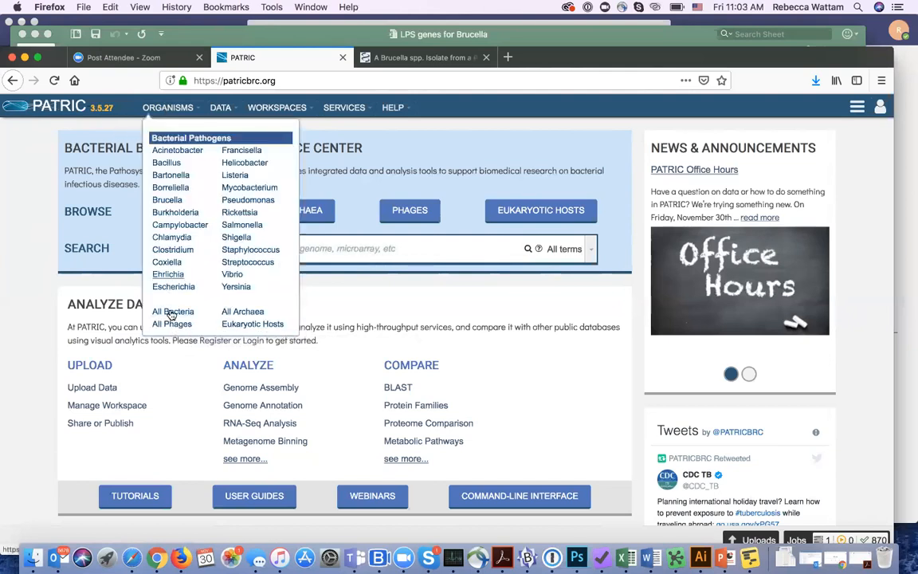
left_click(167, 200)
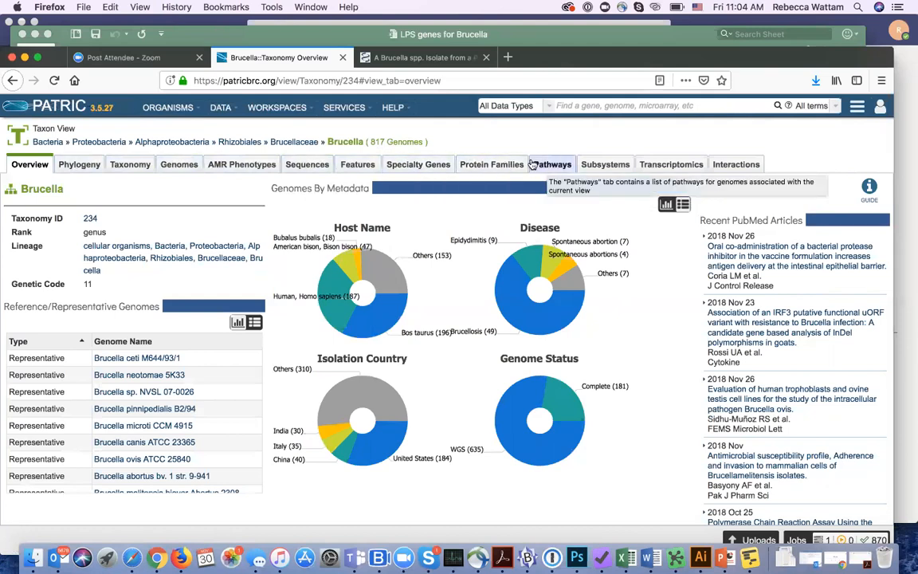
left_click(181, 164)
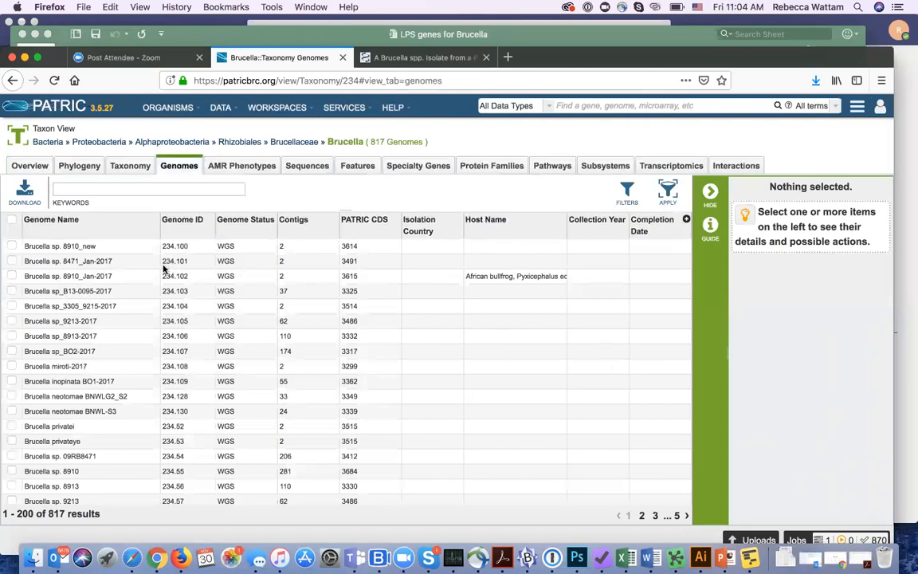
- Show the genome filters and restrict the Brucella genomes to the Representative reference genomes
left_click(76, 189)
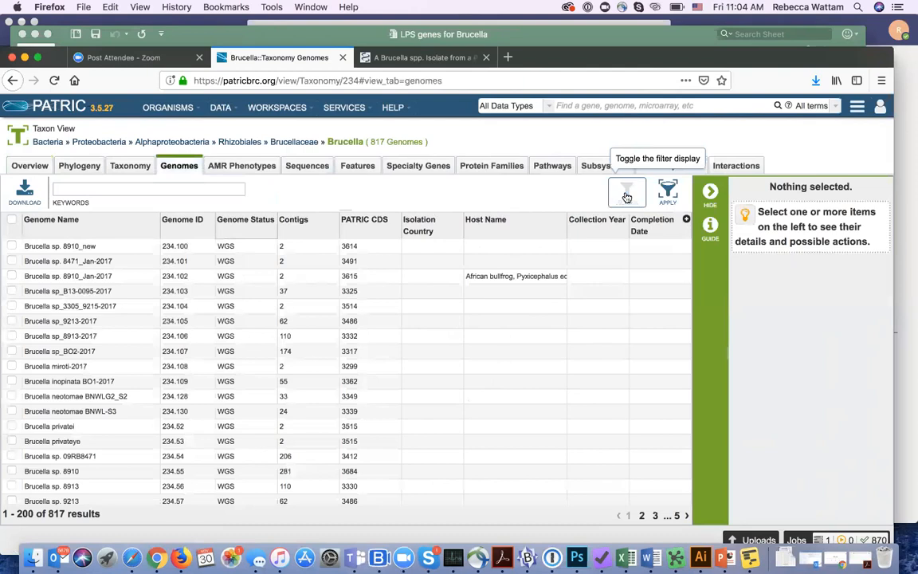
left_click(627, 196)
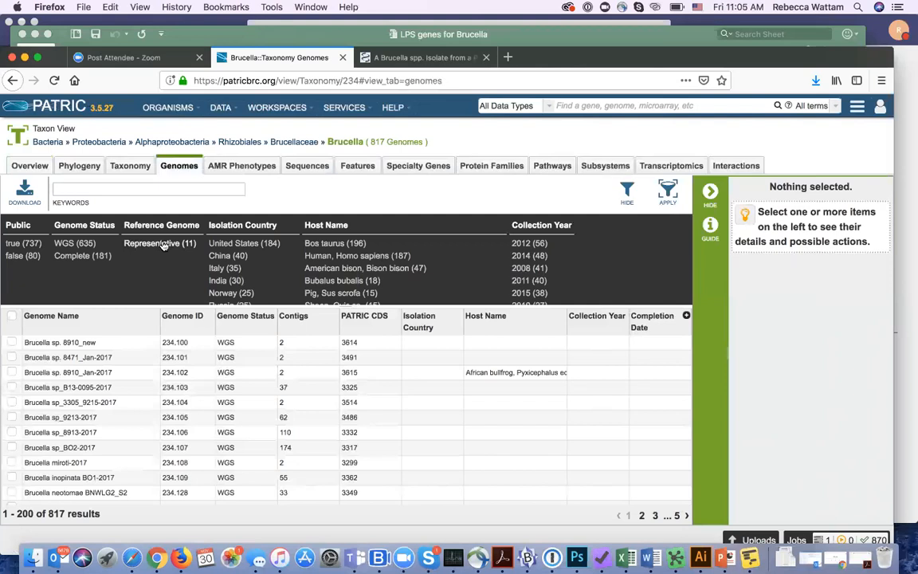
left_click(162, 244)
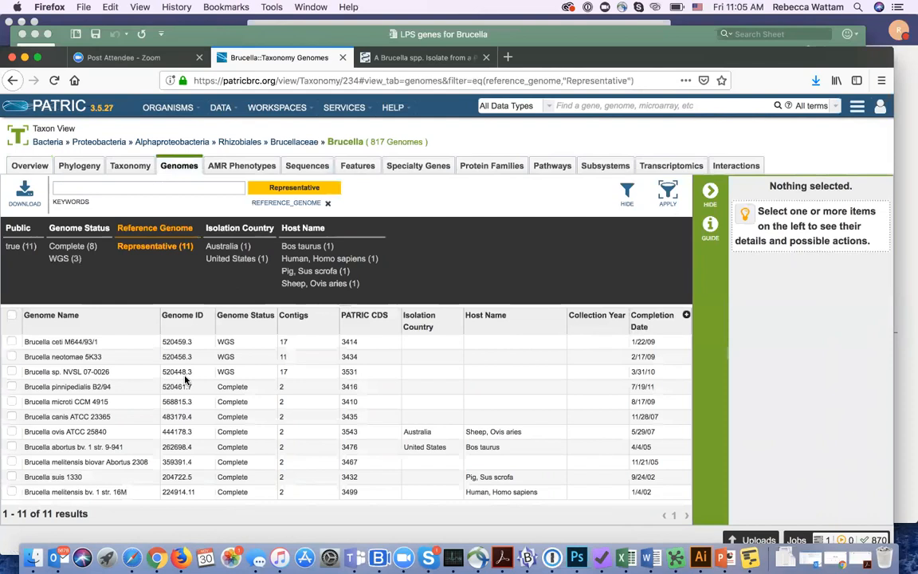
- Select all the listed representative genomes and save them as a new group named "Brucella test genomes" in the Genome Groups folder
left_click(12, 316)
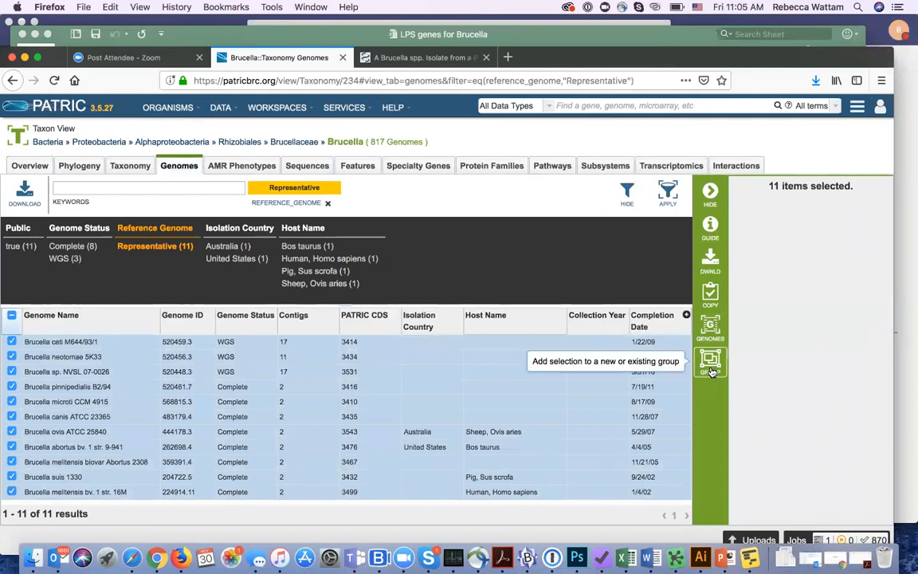
left_click(711, 365)
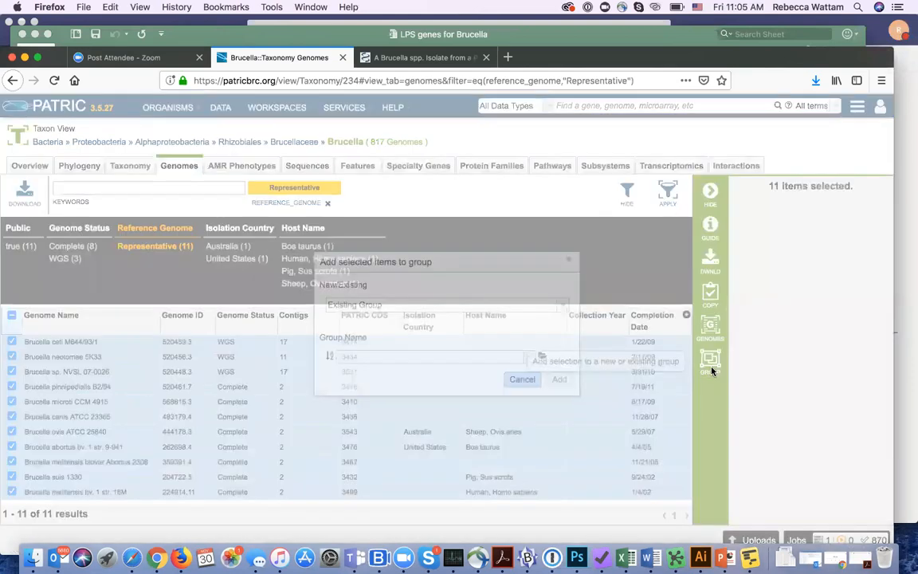
left_click(563, 307)
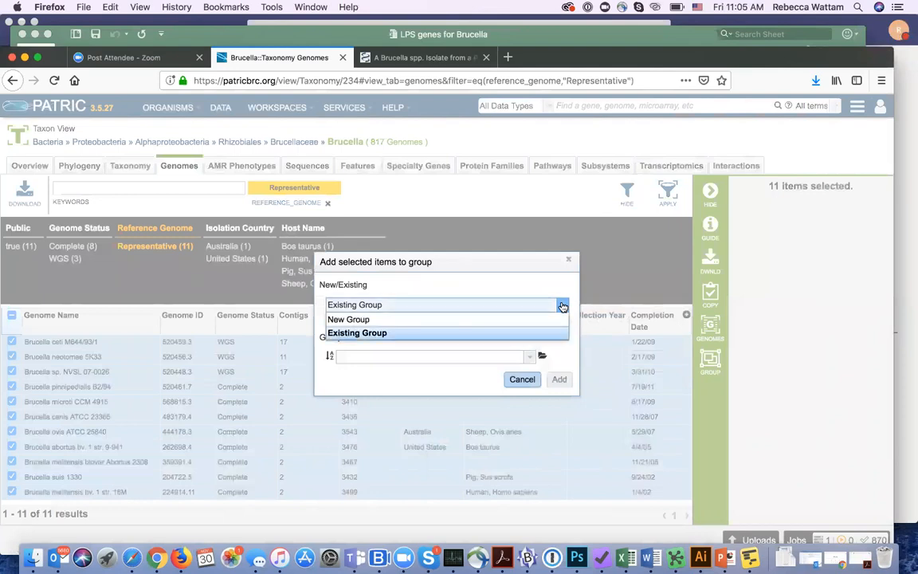
left_click(364, 321)
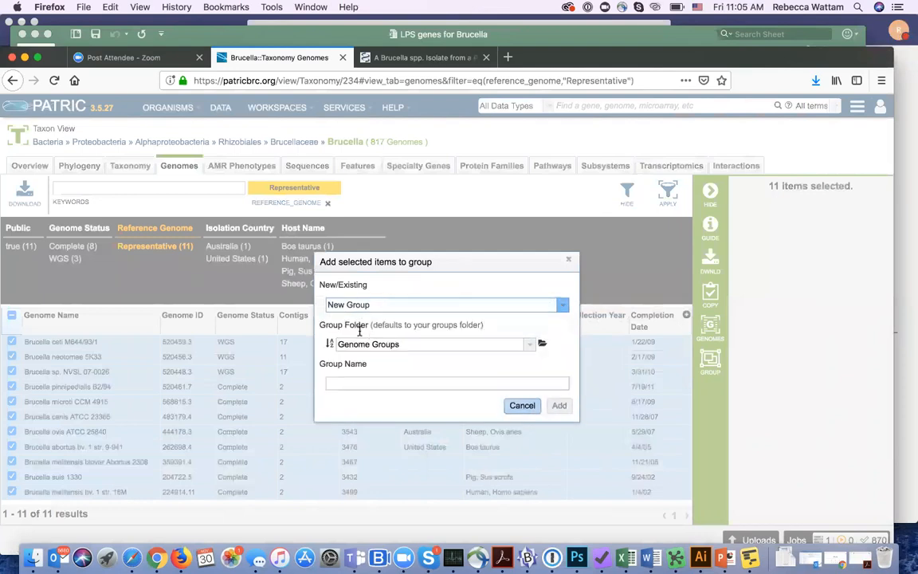
left_click(345, 381)
type("b")
key("BackSpace")
type("B")
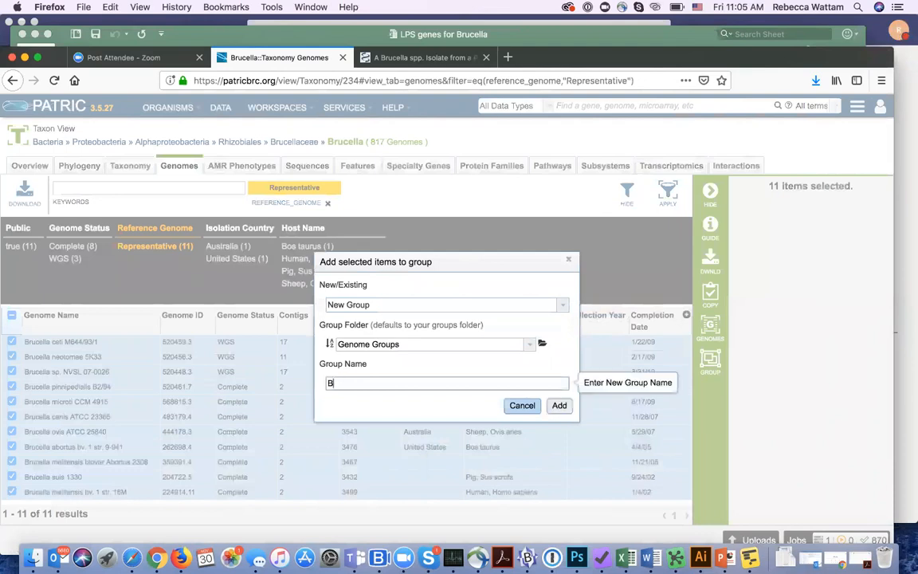
type("rucella")
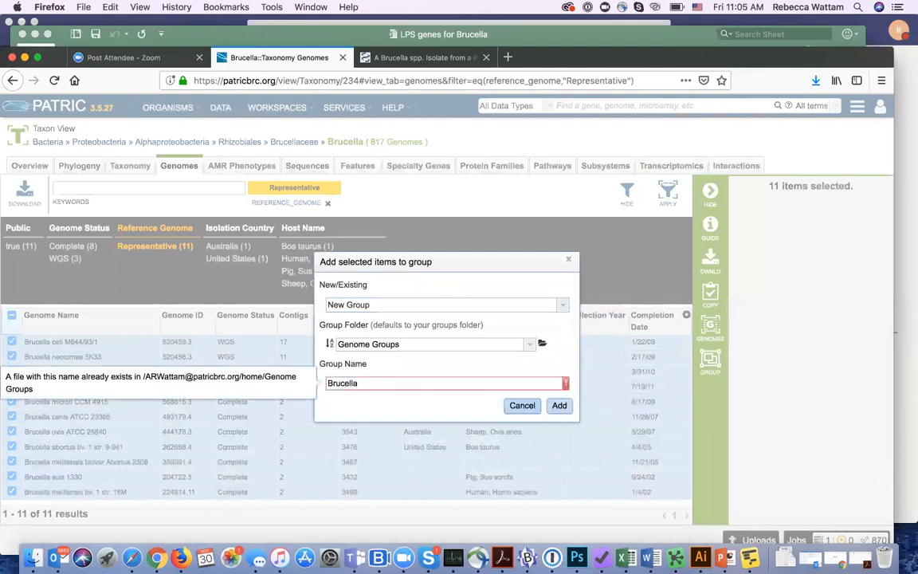
type(" test genomes")
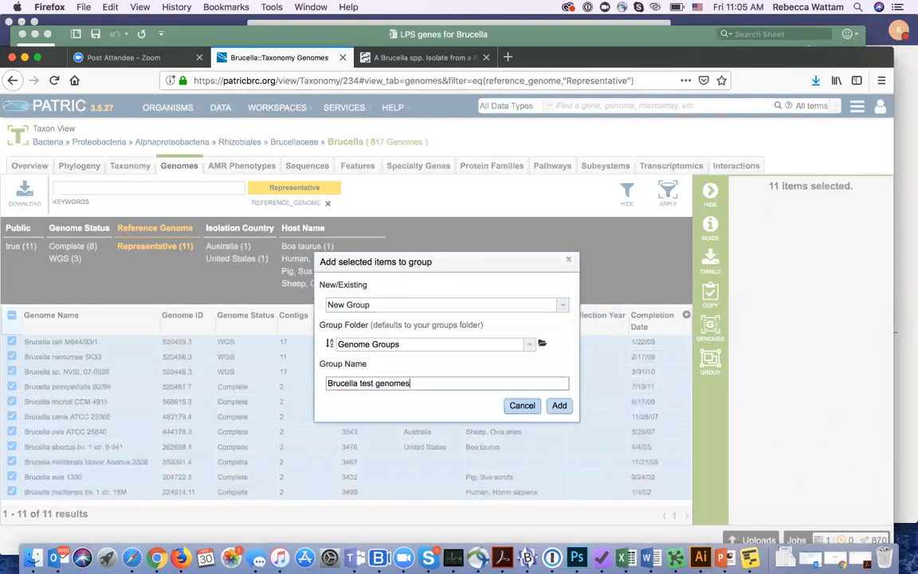
left_click(560, 406)
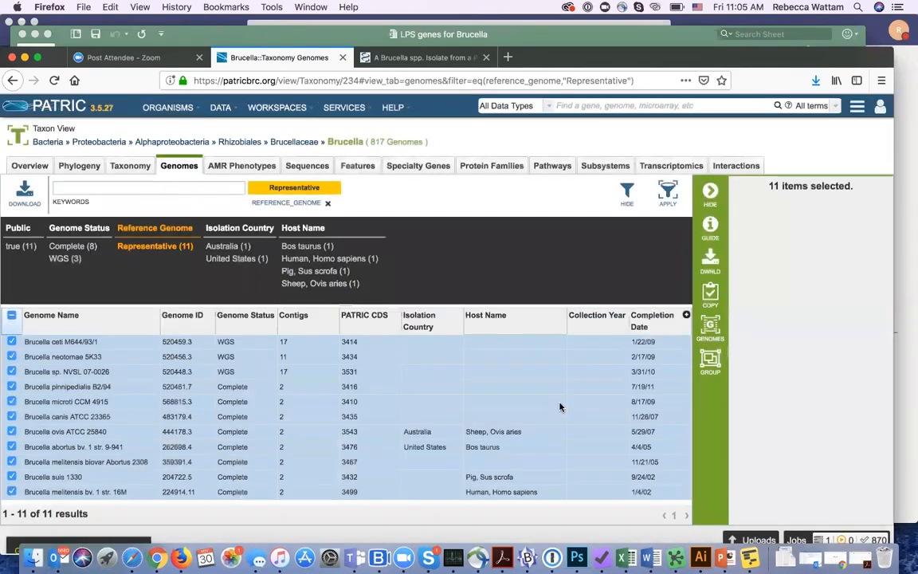
- Remove the Representative filter and filter the Brucella genomes by the host name "Edible bullfrog, Pyxicephalus edulis"
left_click(170, 249)
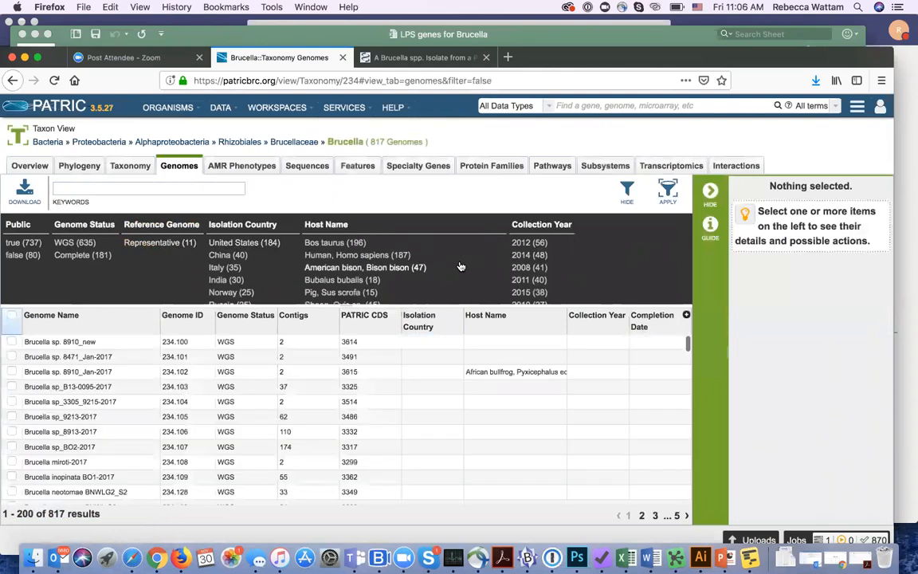
scroll(461, 265, "down", 1)
scroll(460, 266, "down", 3)
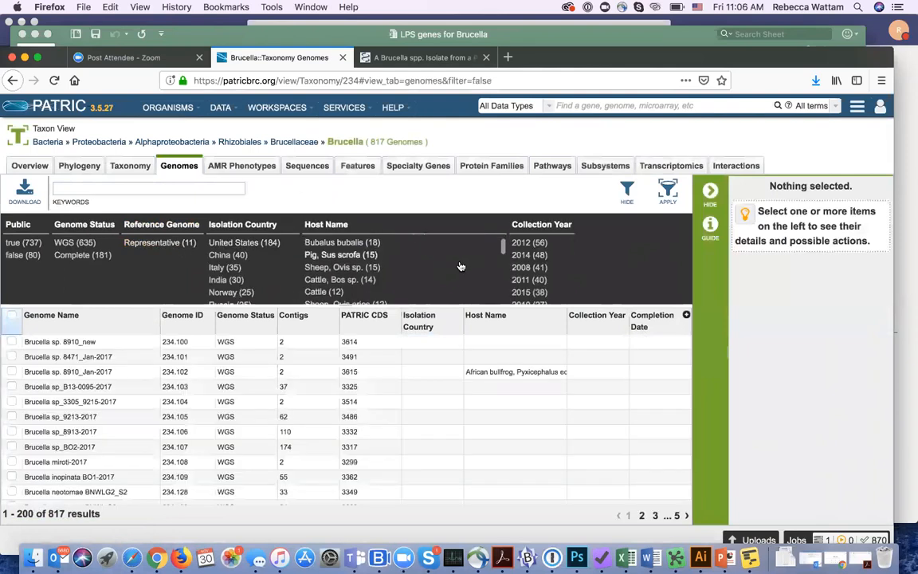
scroll(461, 266, "down", 5)
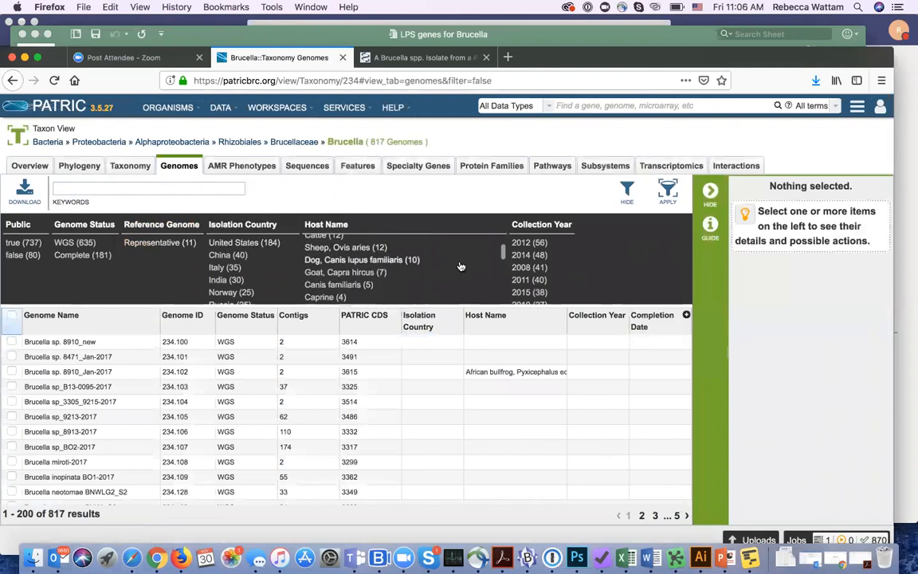
scroll(460, 267, "down", 1)
scroll(460, 266, "down", 4)
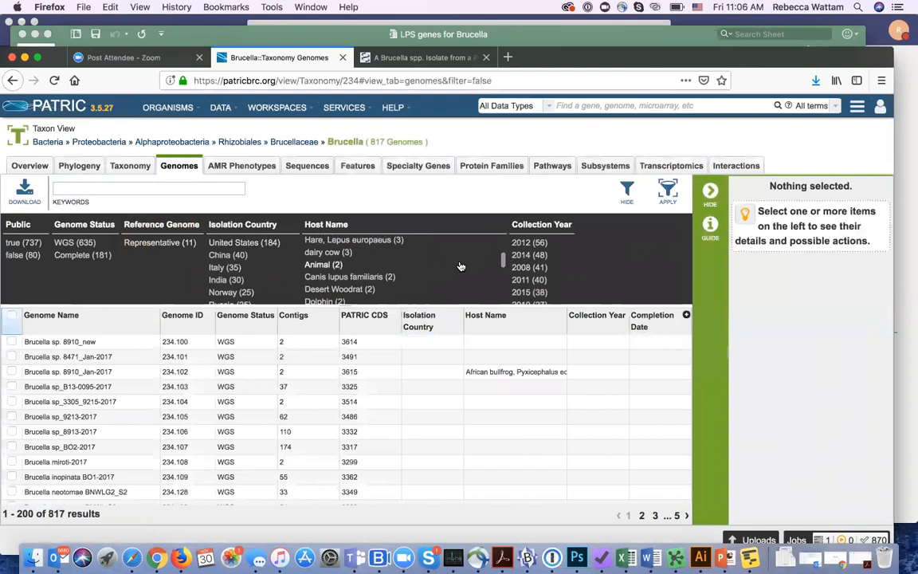
scroll(460, 266, "down", 2)
scroll(460, 266, "down", 1)
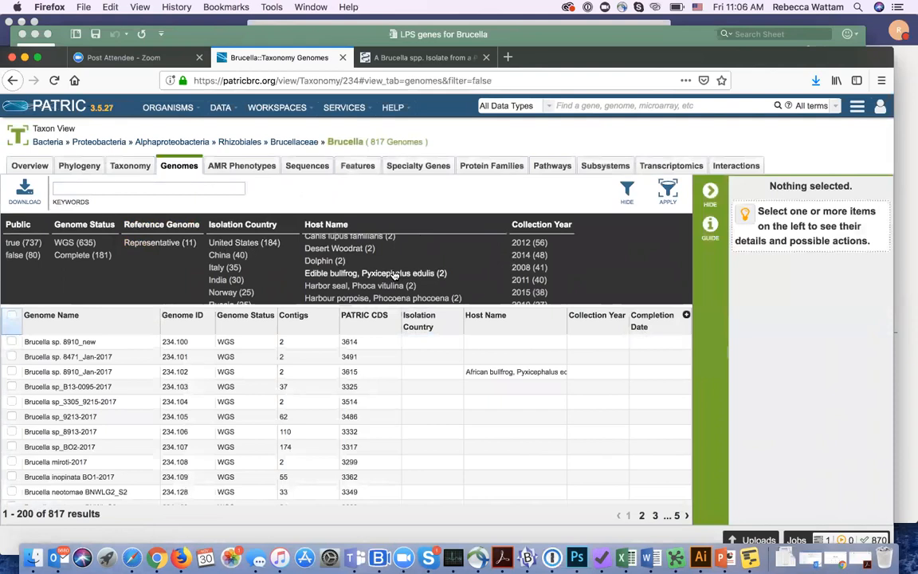
left_click(341, 248)
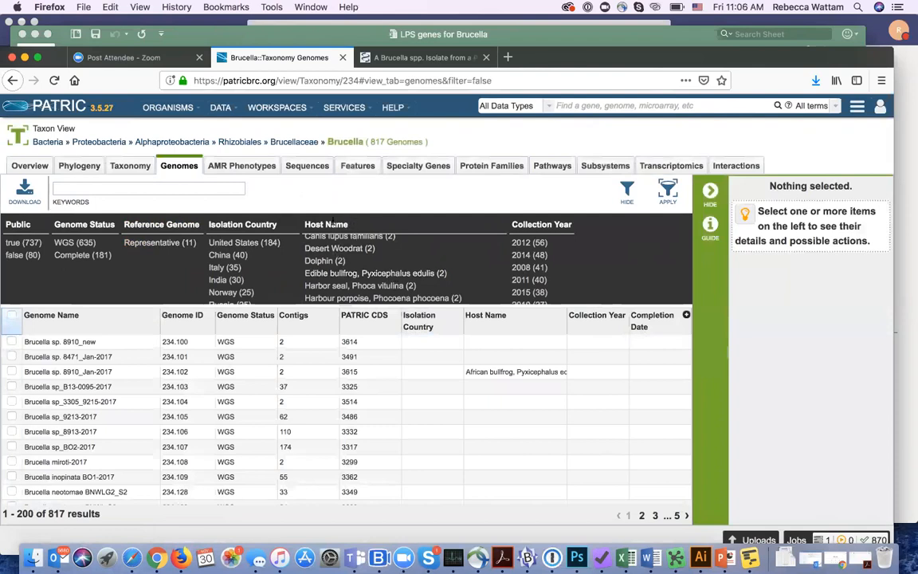
left_click(381, 275)
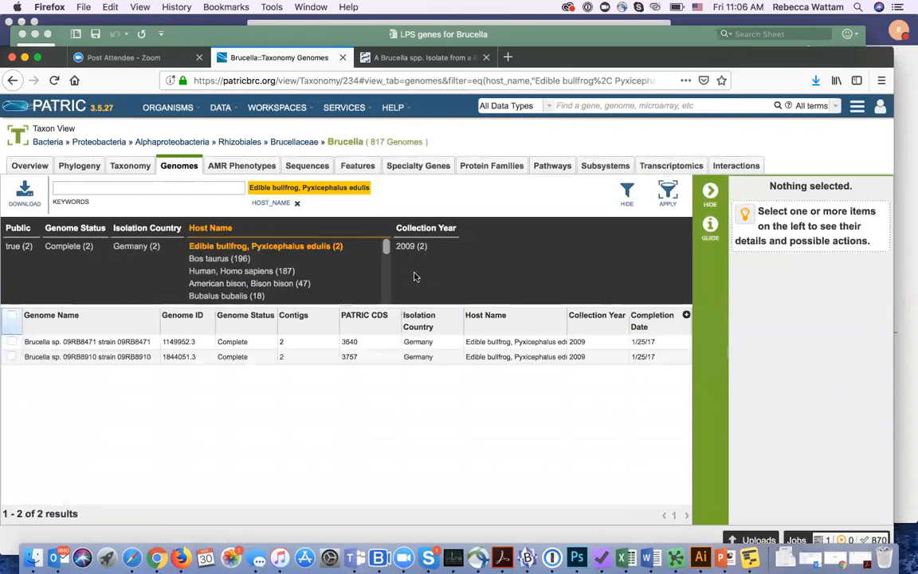
- Add the host name "African bullfrog, Pyxicephalus edulis" to the genome filter
scroll(327, 279, "down", 3)
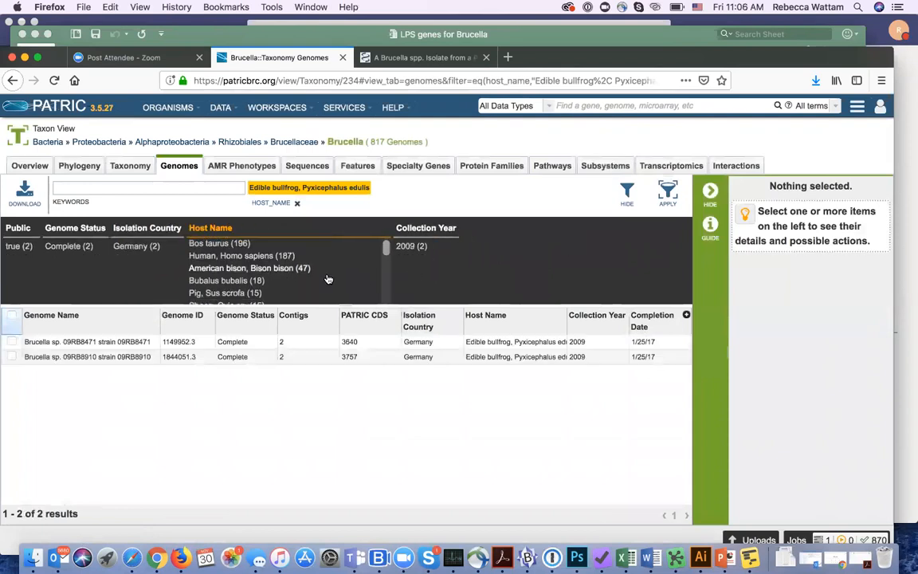
scroll(328, 279, "down", 5)
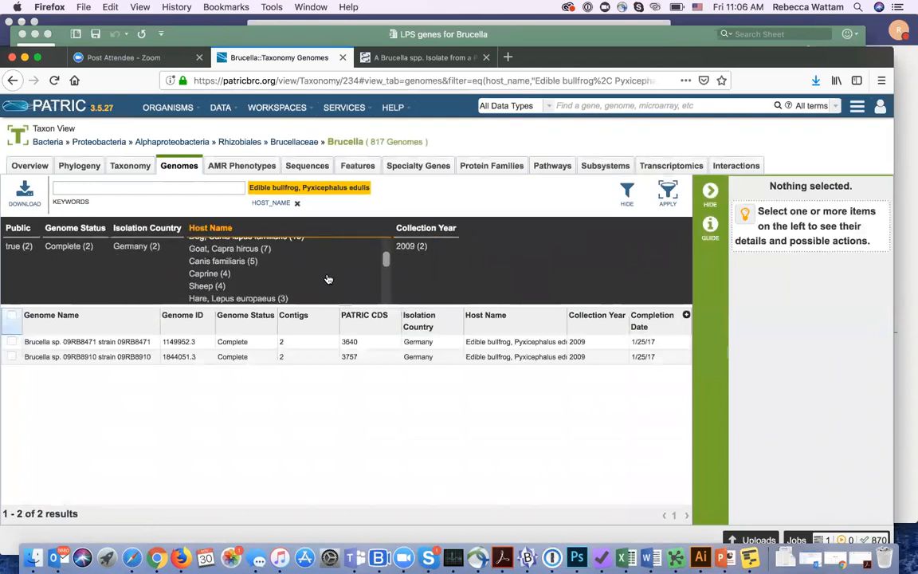
scroll(328, 279, "down", 5)
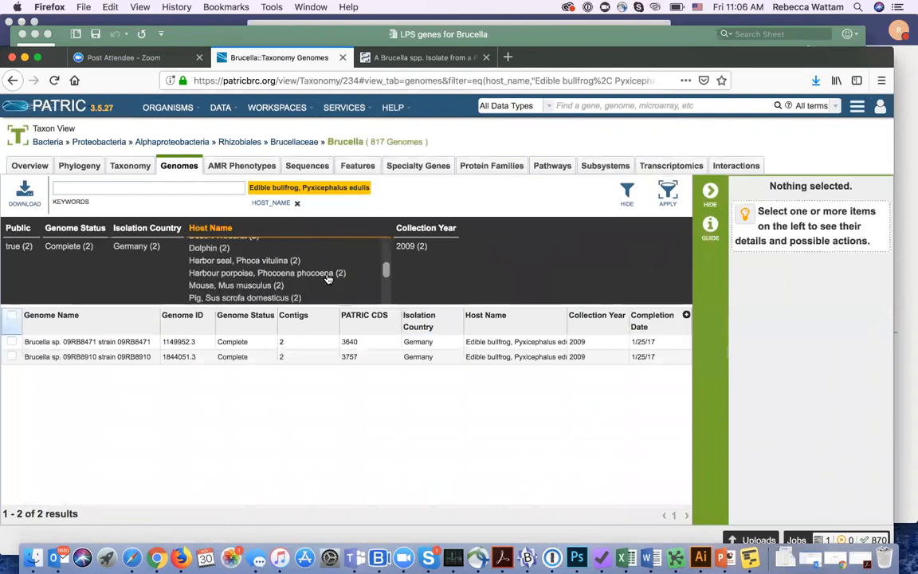
scroll(327, 279, "down", 3)
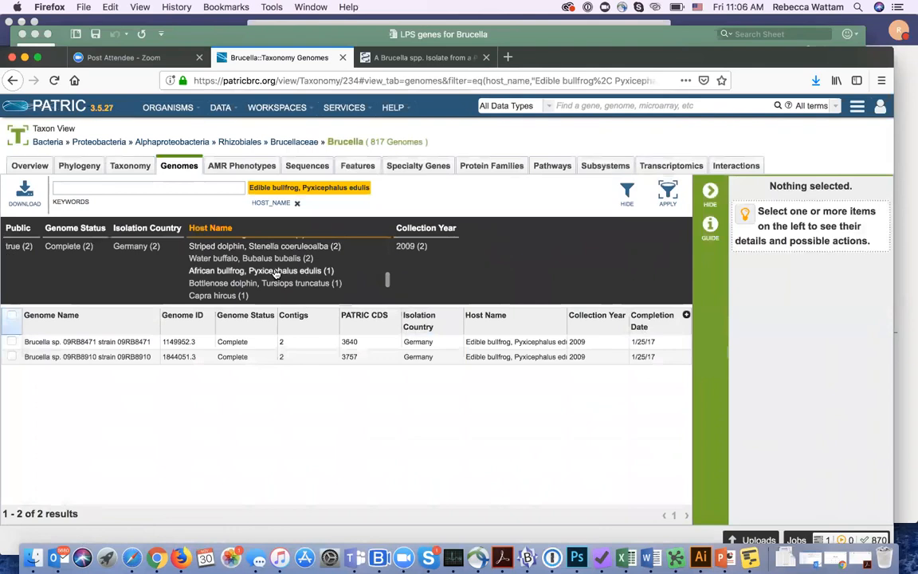
left_click(275, 273)
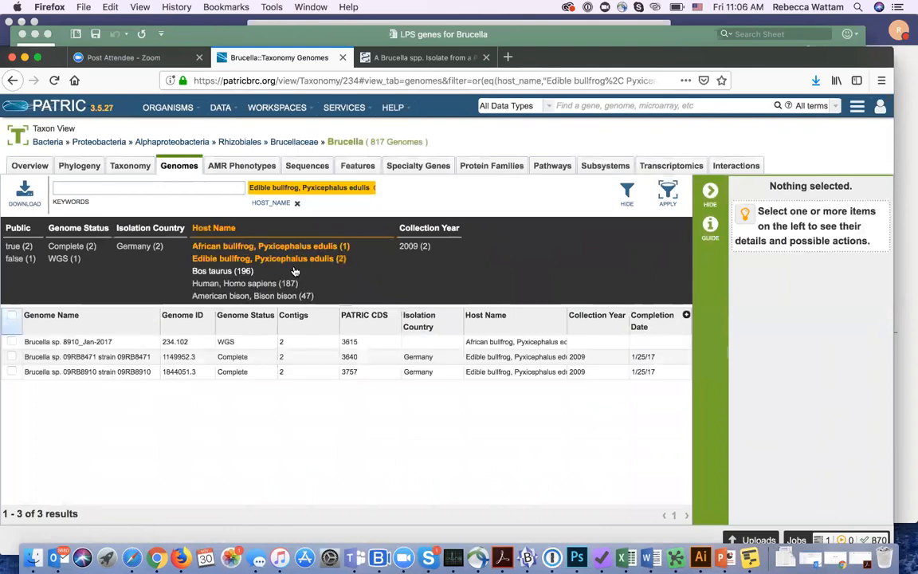
- Extend the host name filter with "Ornate horned frog, Ceratophrys ornata"
scroll(302, 282, "down", 1)
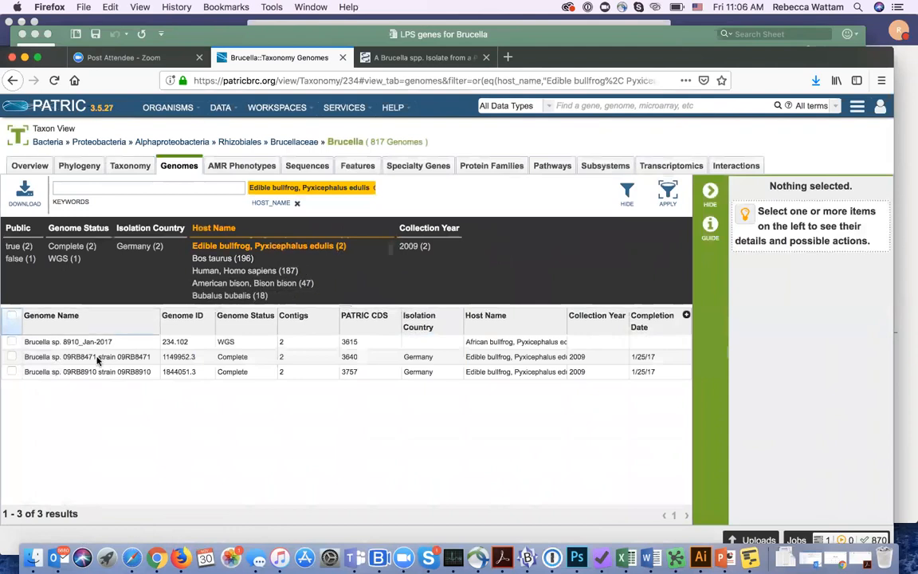
scroll(302, 269, "down", 8)
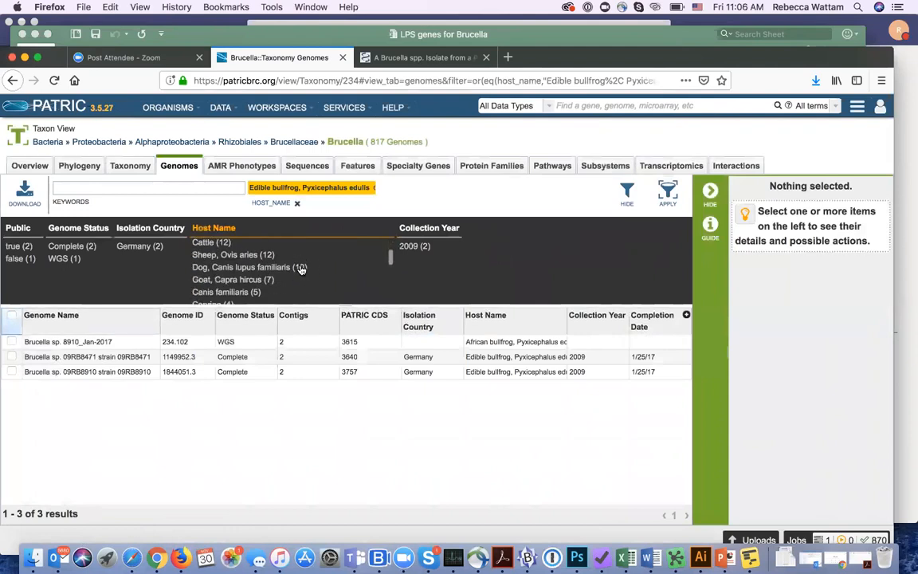
scroll(301, 270, "down", 10)
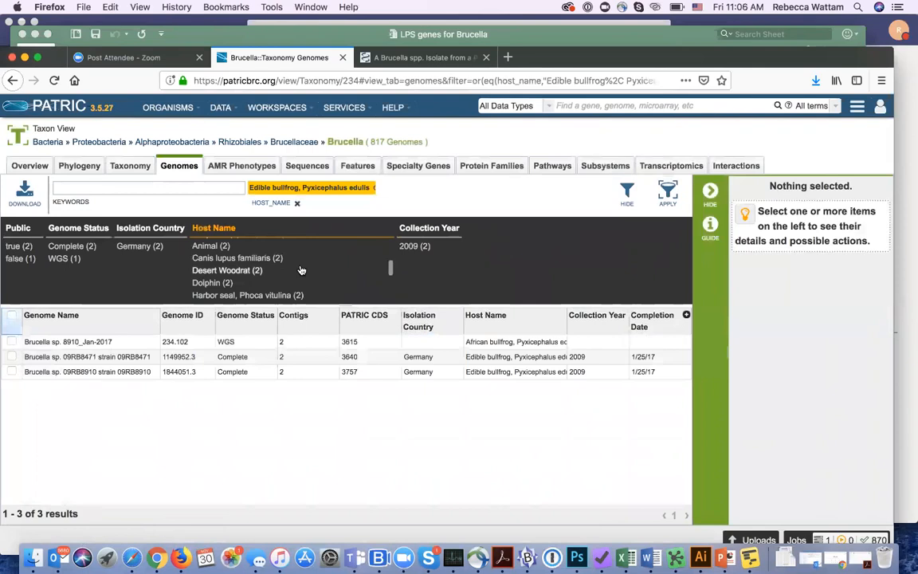
scroll(301, 270, "down", 10)
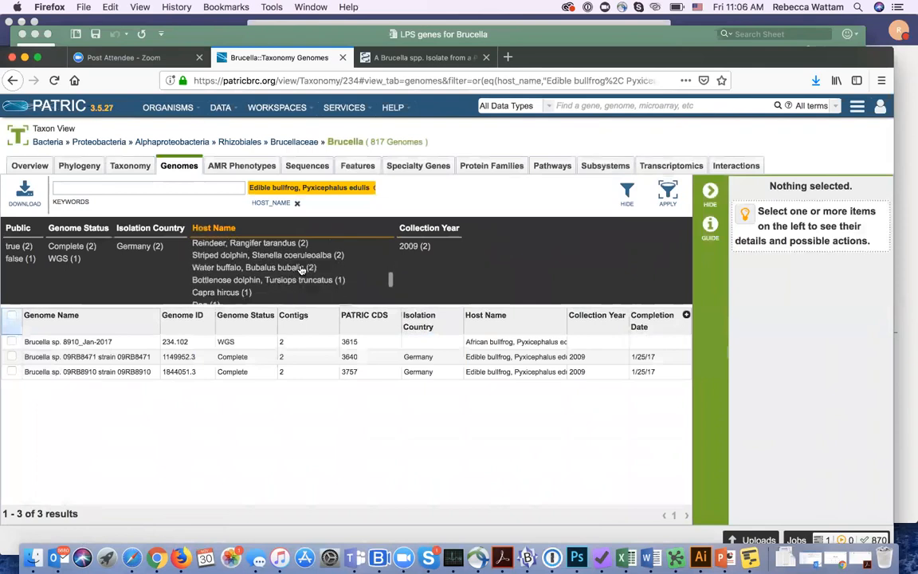
scroll(301, 270, "down", 10)
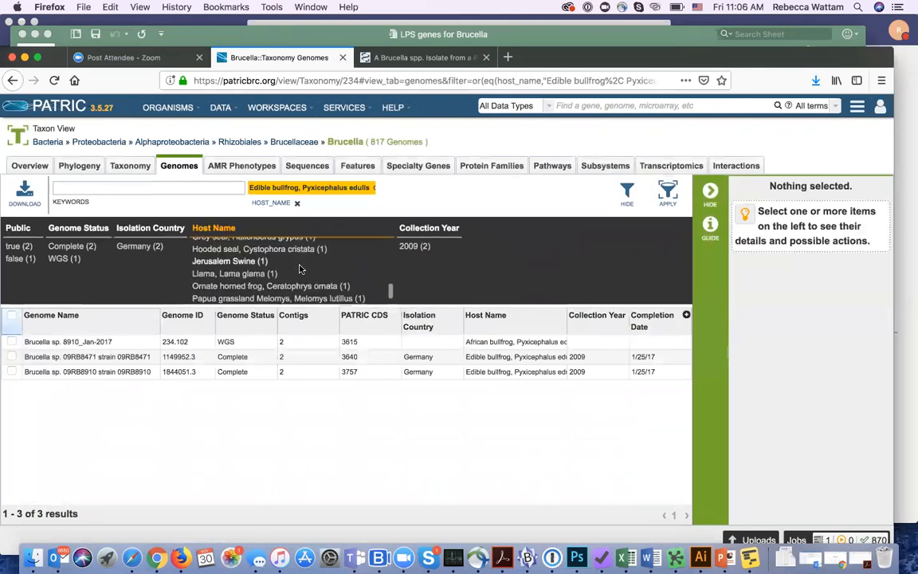
scroll(301, 270, "down", 5)
scroll(301, 270, "up", 2)
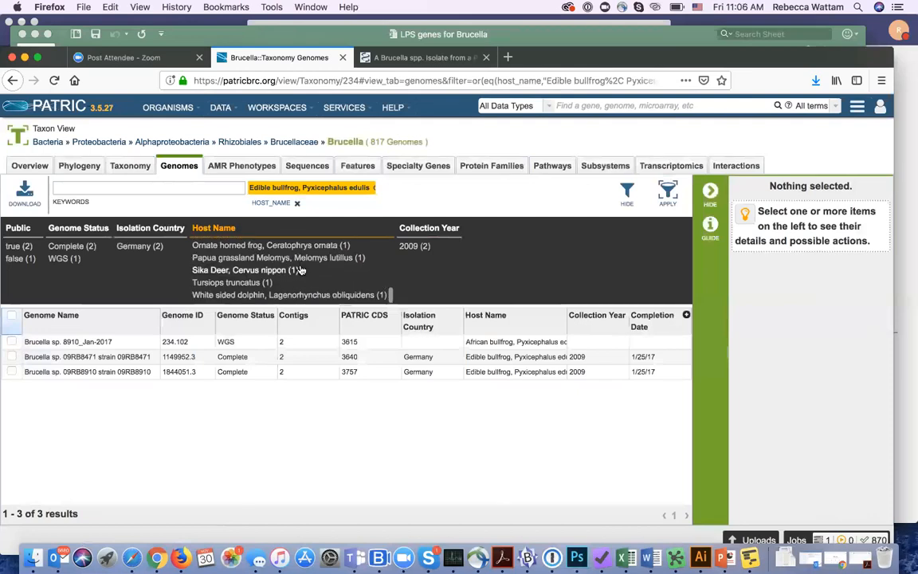
left_click(301, 253)
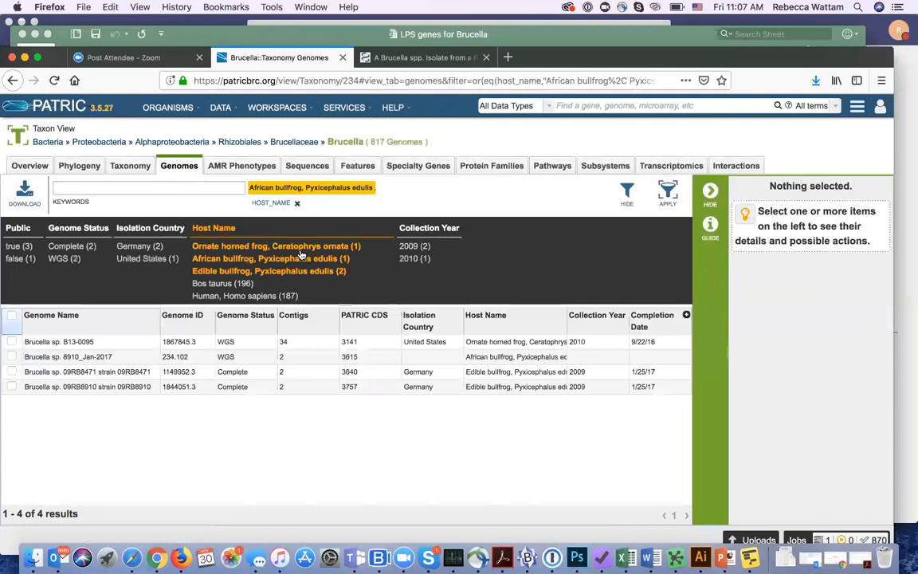
- Look through the remaining host names and try adding "bluespotted ribbontail ray (Taeniura lymma)" to the host name filter
scroll(285, 274, "down", 1)
scroll(284, 274, "down", 8)
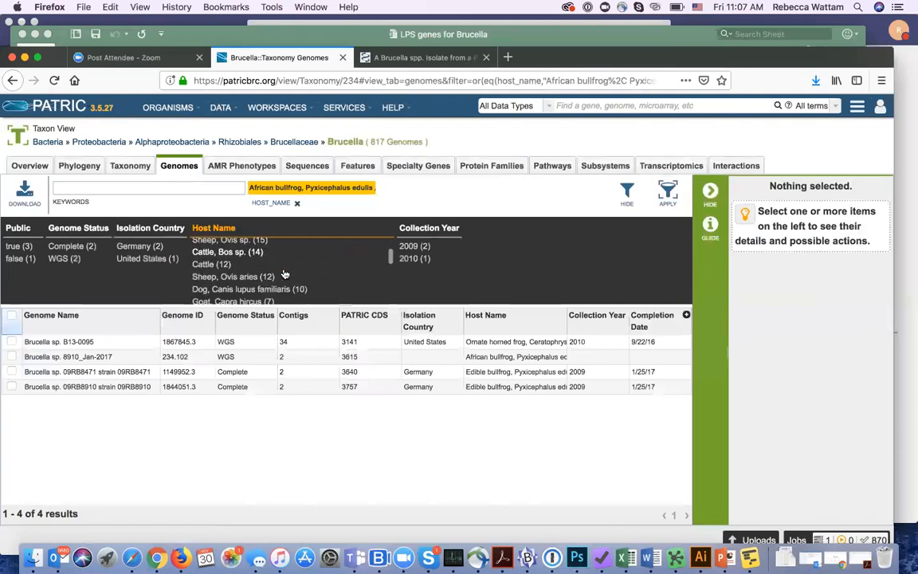
scroll(284, 274, "down", 8)
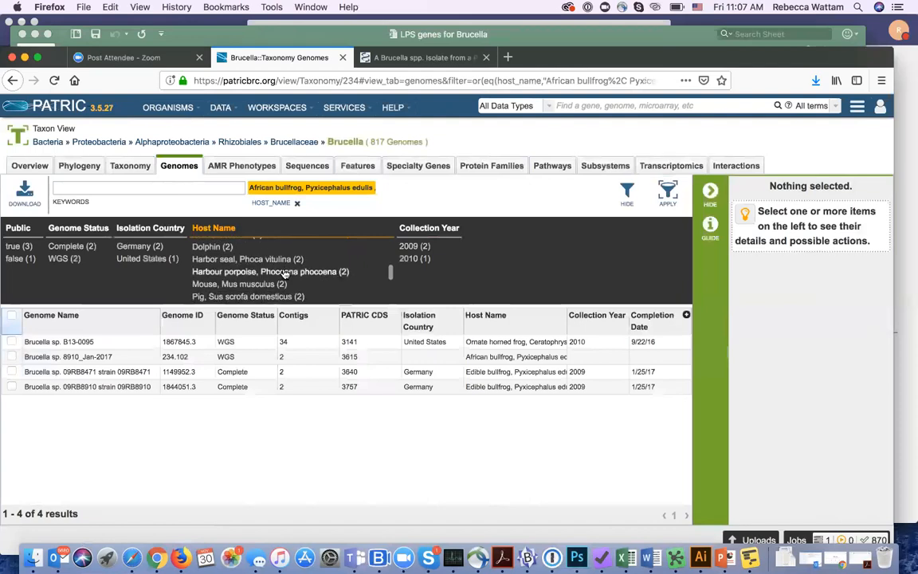
scroll(285, 274, "down", 6)
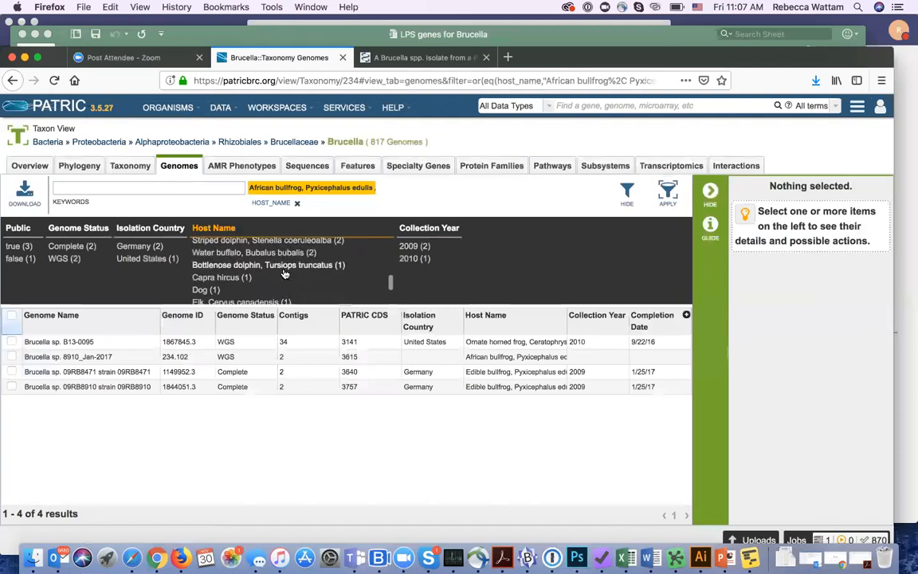
scroll(284, 274, "down", 6)
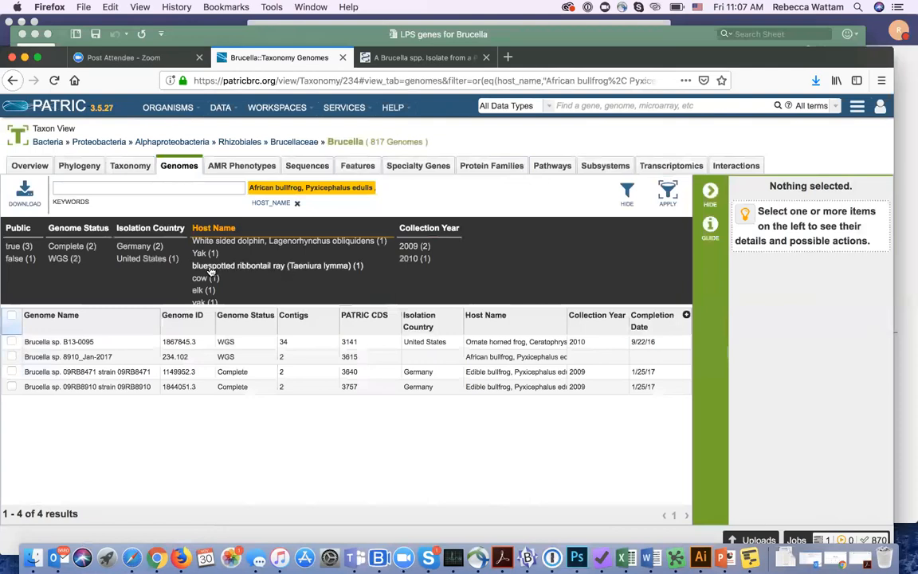
left_click(308, 266)
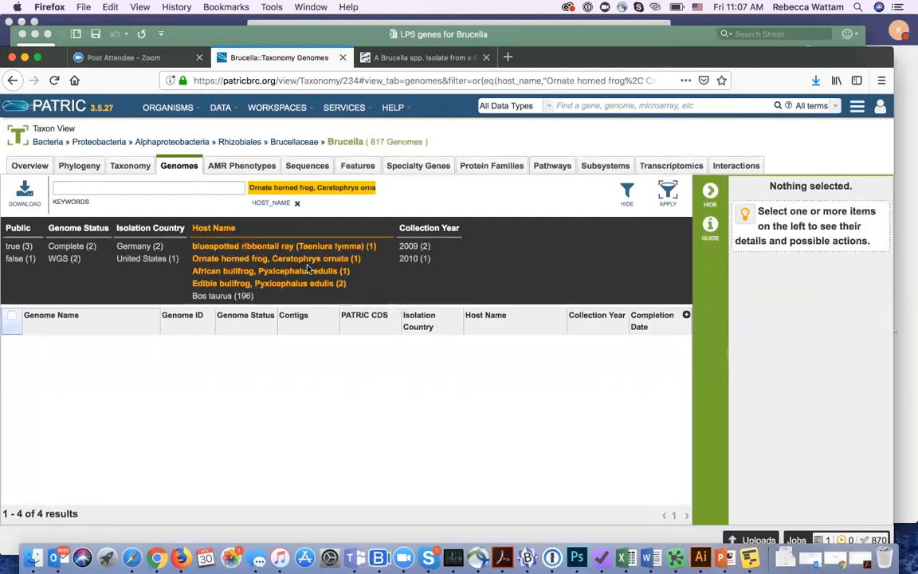
scroll(303, 275, "down", 2)
scroll(295, 281, "up", 2)
left_click(276, 248)
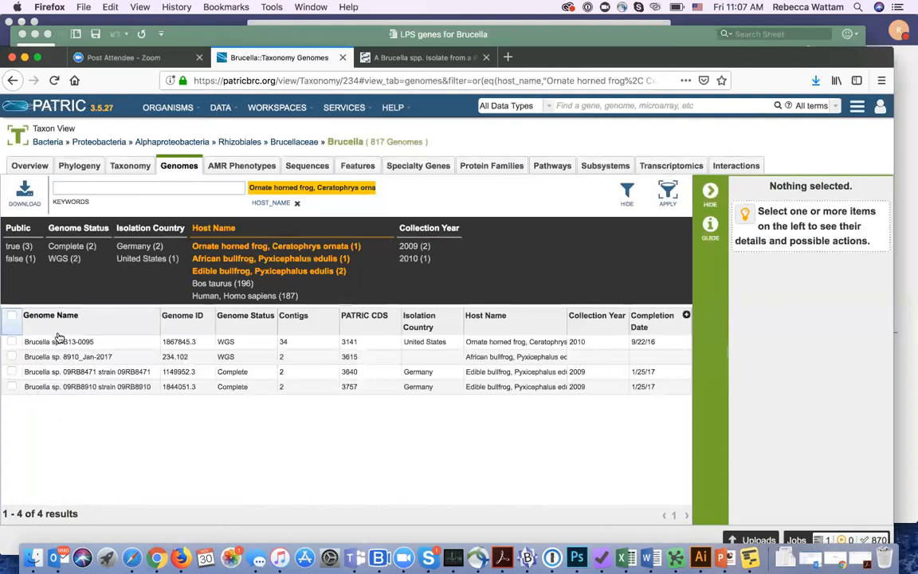
- Add the genomes Brucella sp. 09RB8910 strain 09RB8910 and Brucella sp. 09RB8471 strain 09RB8471 to the existing group "Brucella test genomes"
left_click(12, 387)
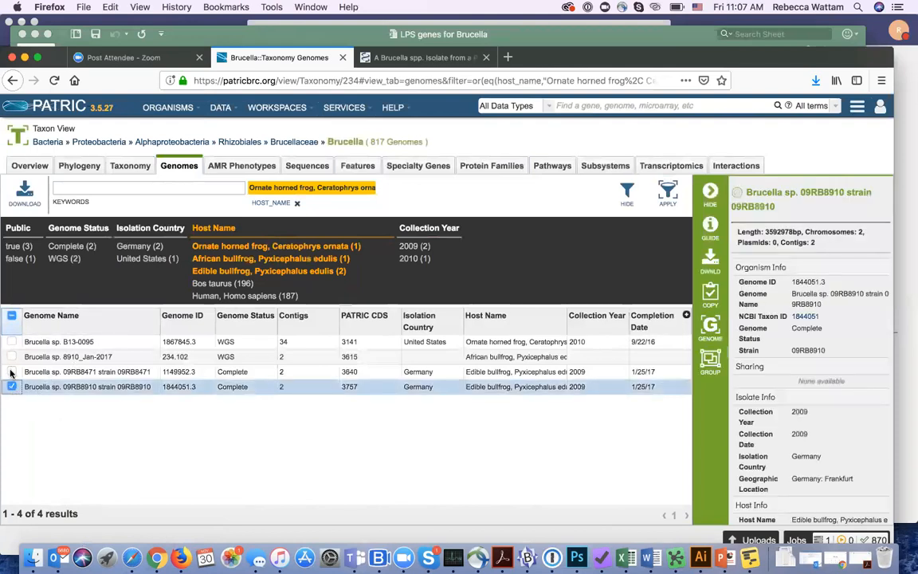
left_click(12, 371)
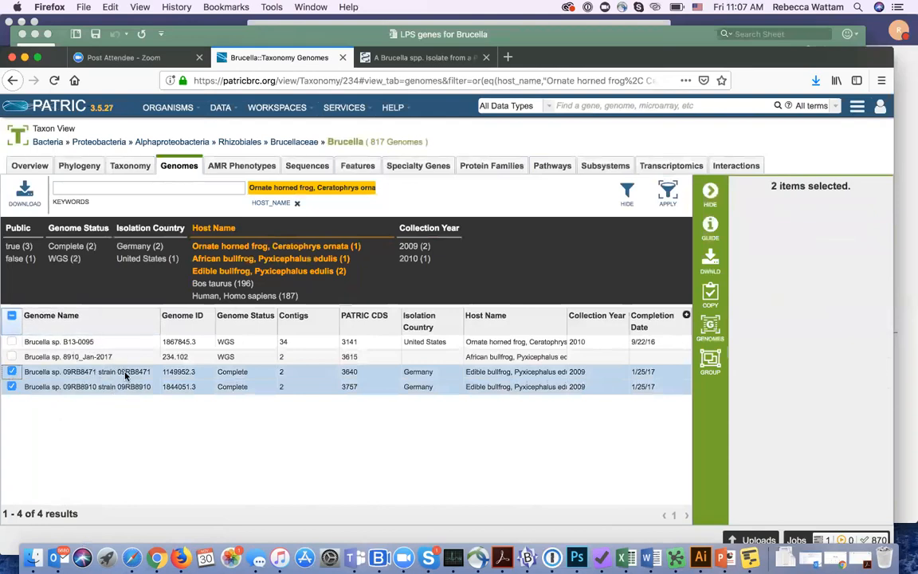
left_click(708, 360)
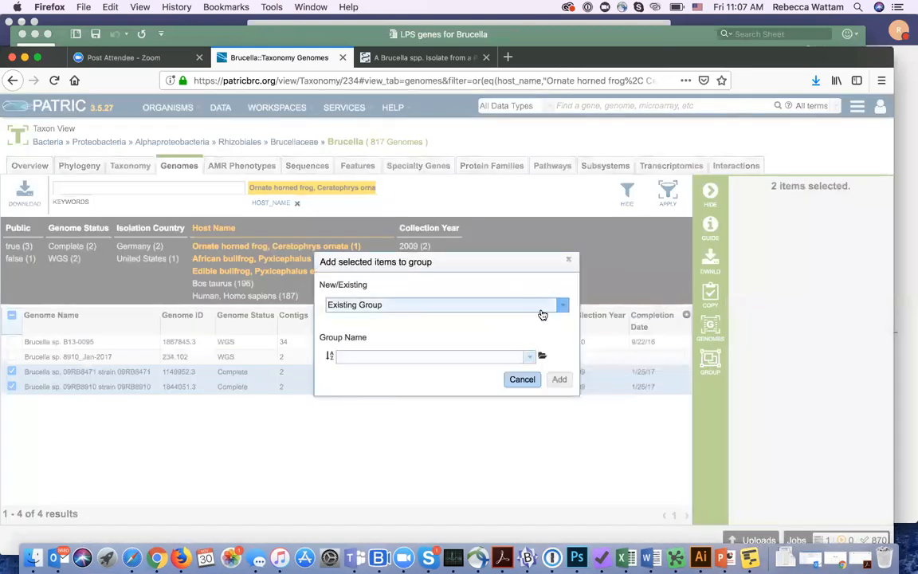
left_click(529, 359)
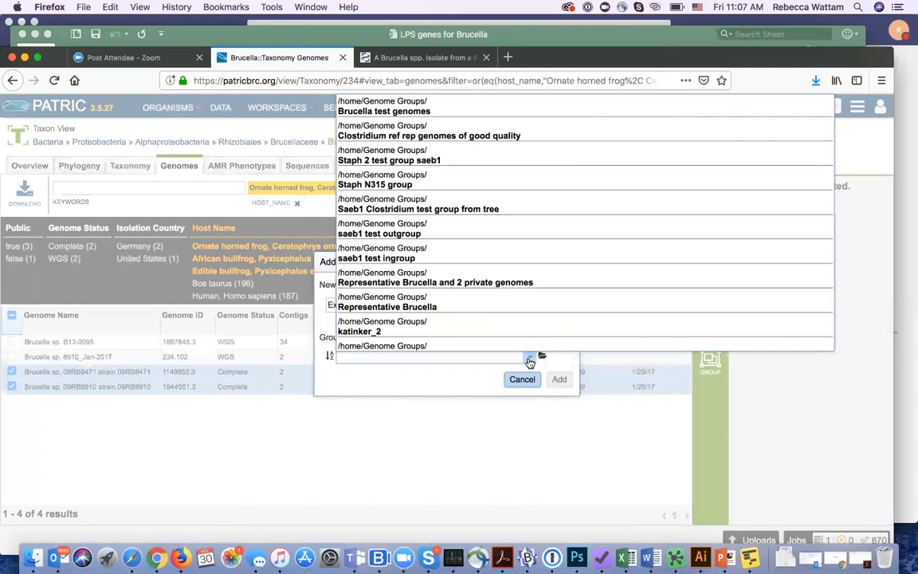
left_click(435, 113)
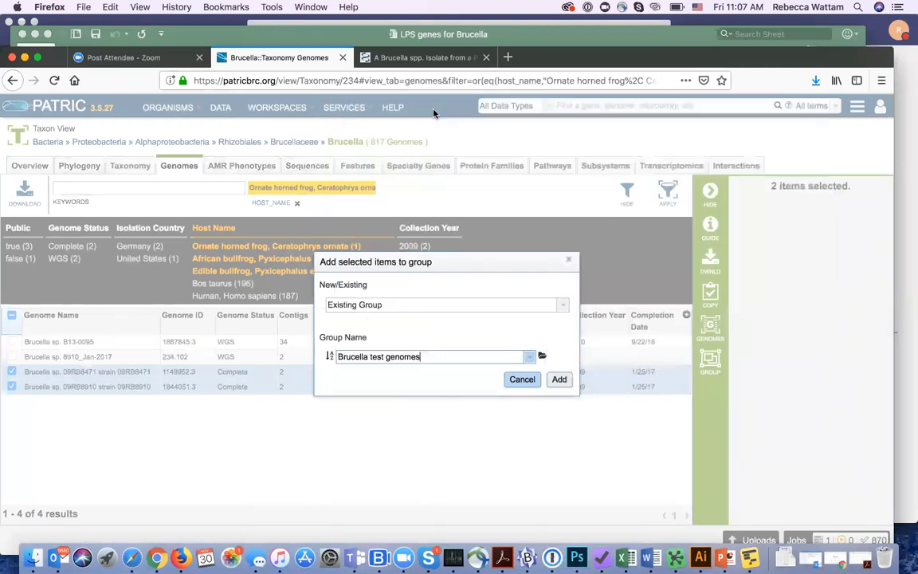
left_click(559, 380)
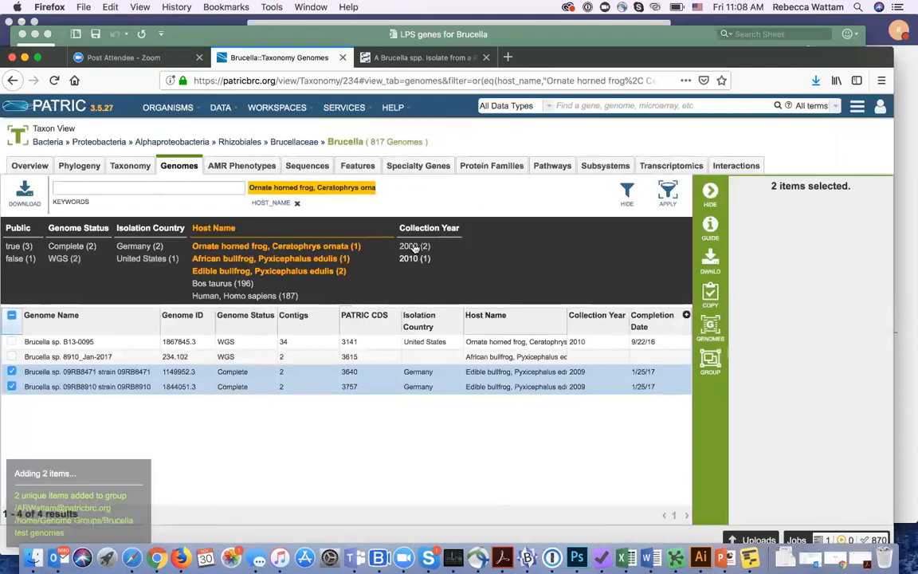
- Clear the host name filter and restrict the Brucella genomes to private ones by setting Public to false
left_click(296, 205)
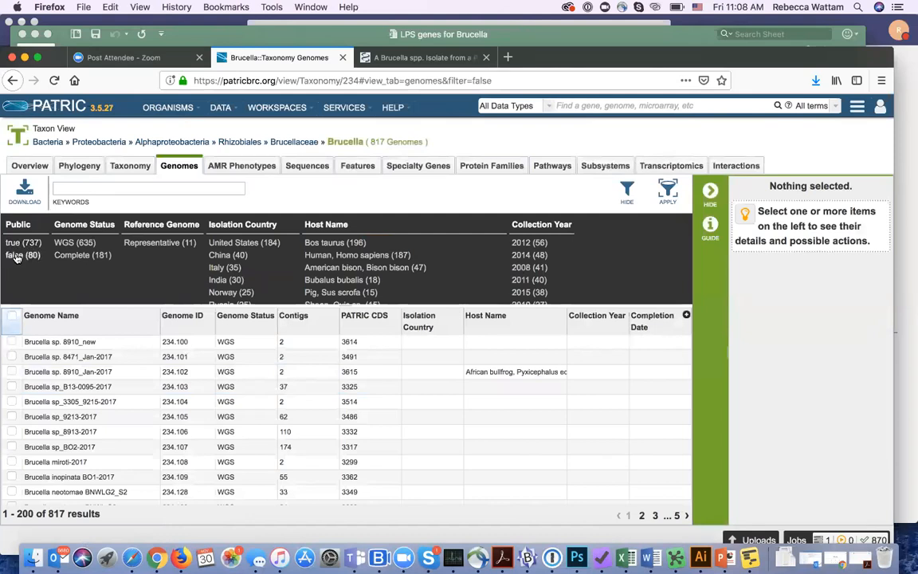
left_click(17, 255)
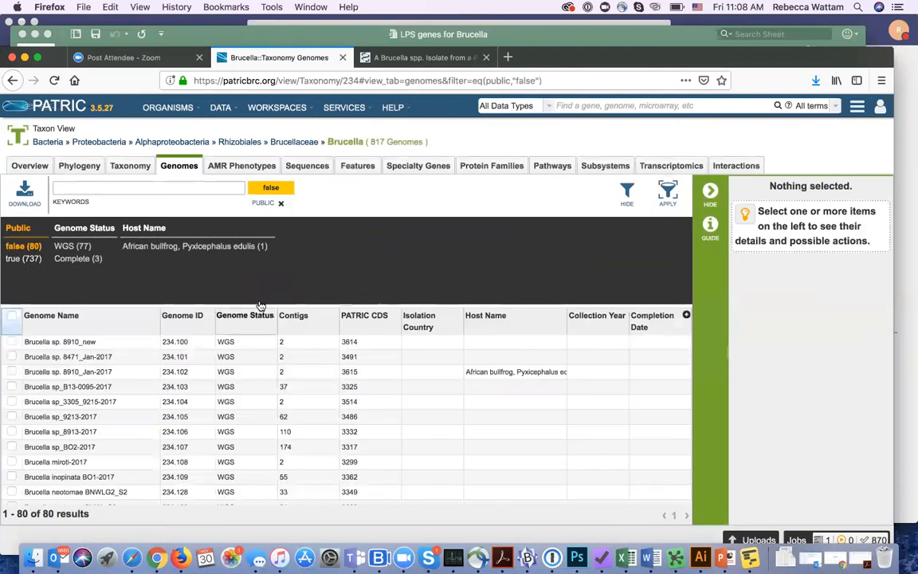
scroll(131, 396, "down", 2)
scroll(131, 396, "up", 2)
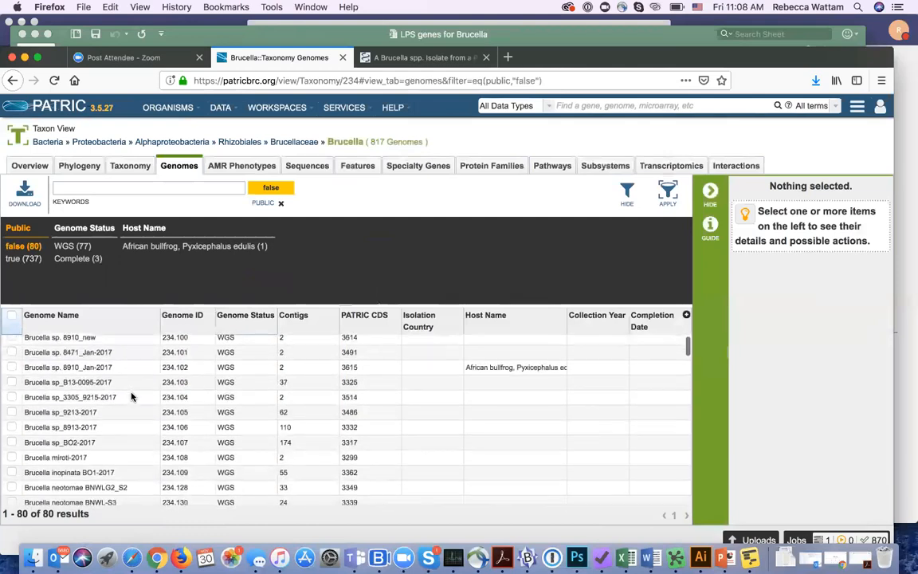
- Narrow the private Brucella genomes with the keyword "inopinata"
left_click(87, 187)
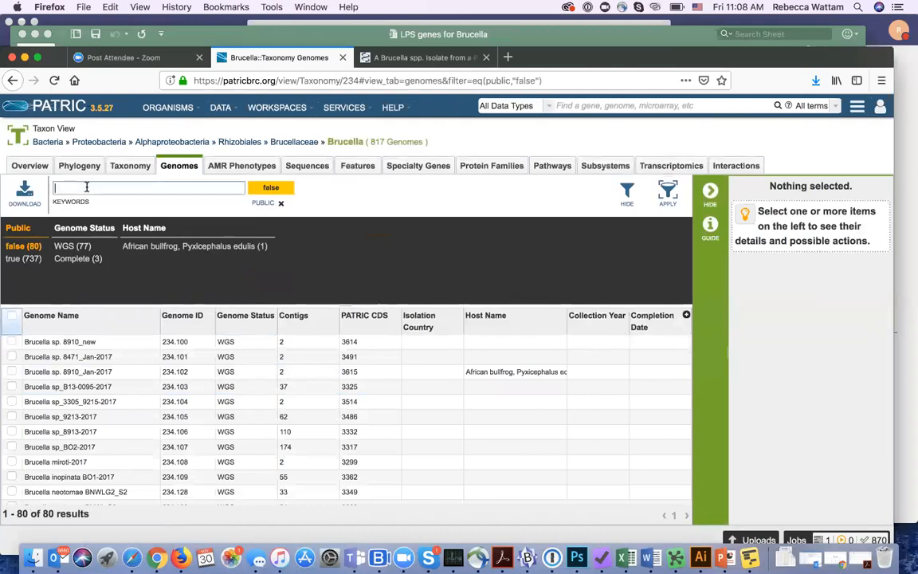
type("In")
key("BackSpace")
key("BackSpace")
key("BackSpace")
key("BackSpace")
key("BackSpace")
key("BackSpace")
type("inopinata")
key("Return")
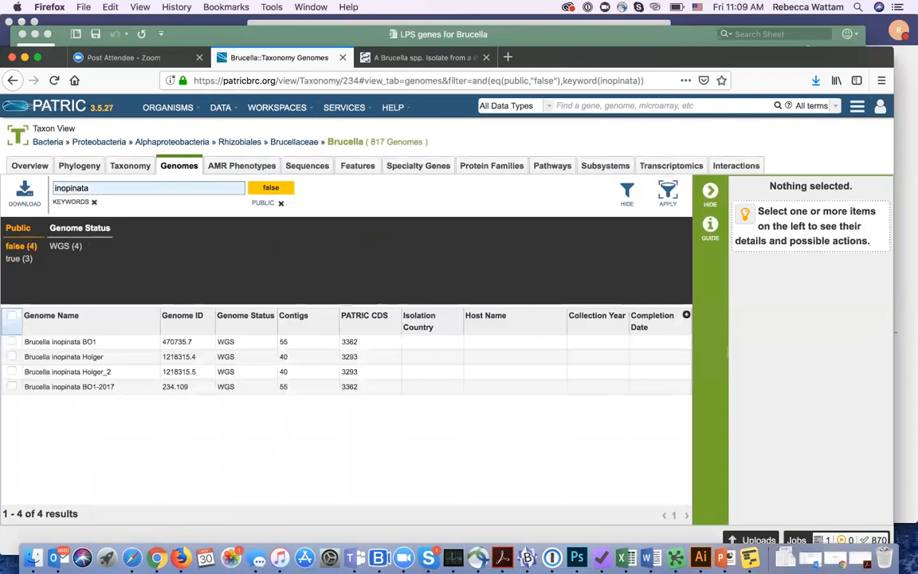
- Add the Brucella inopinata genome with ID 1218315.4 to the existing group "Brucella test genomes"
left_click(11, 356)
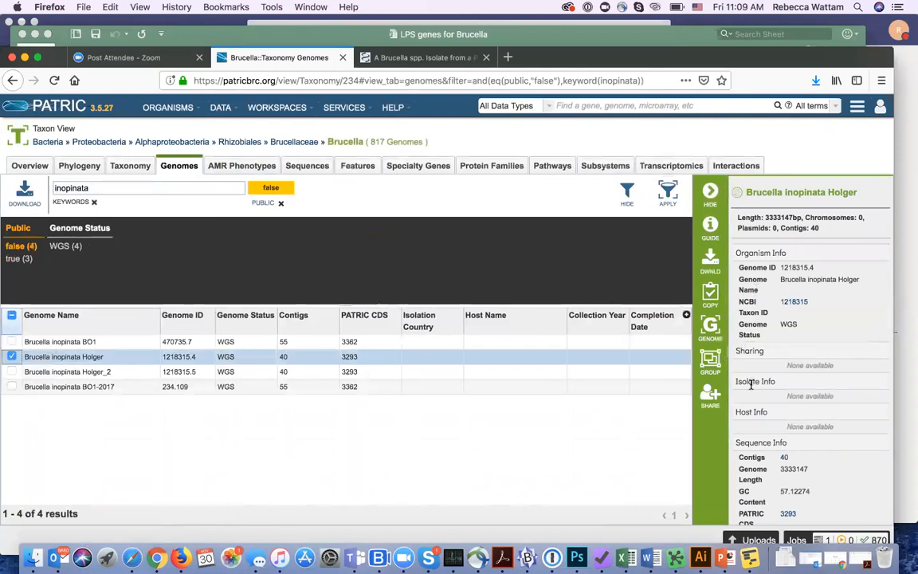
left_click(712, 365)
left_click(345, 356)
type("Brucella test genomes")
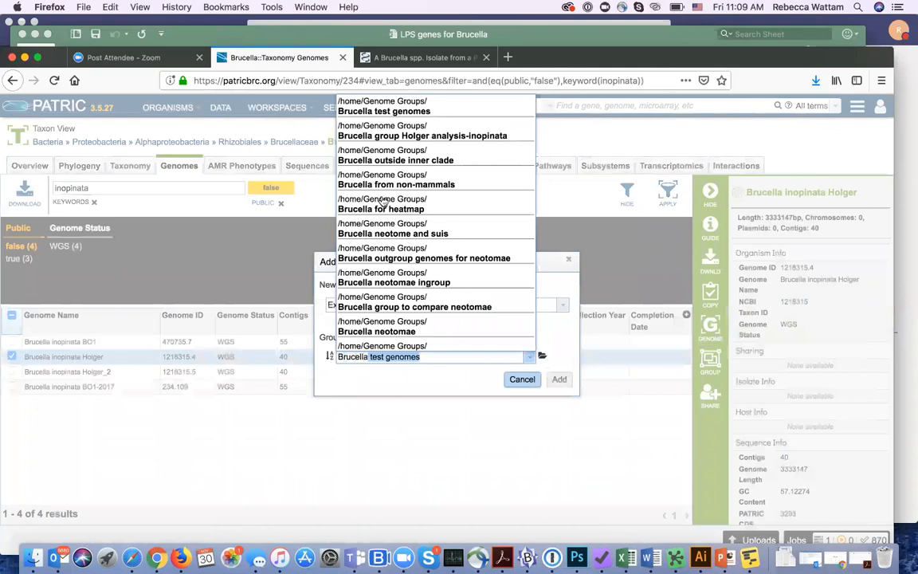
left_click(380, 111)
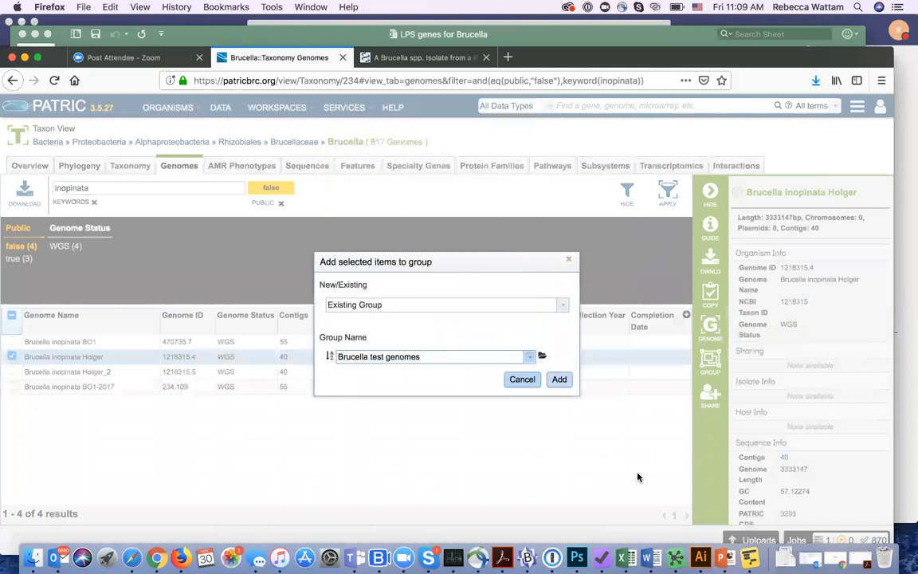
left_click(560, 380)
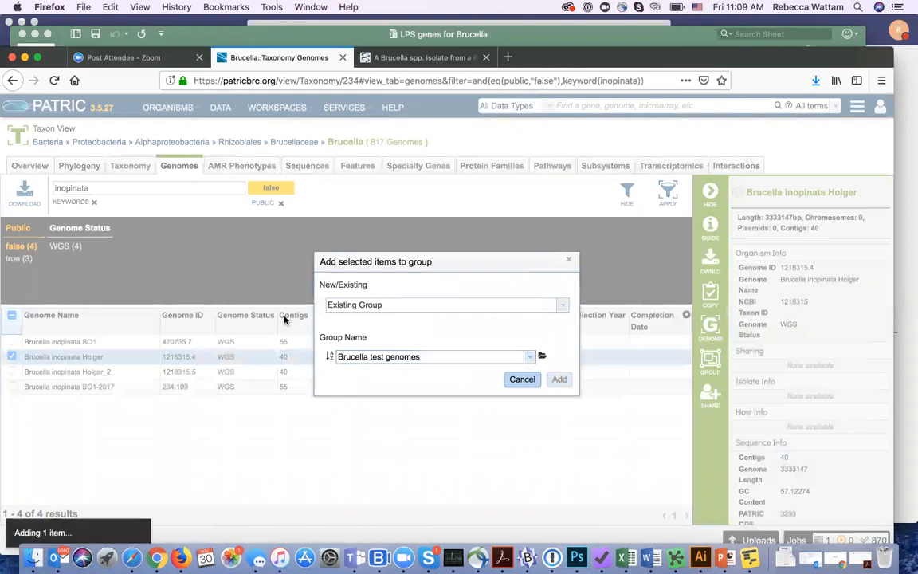
- Replace the keyword filter on the private Brucella genomes with "Pacman"
double_click(92, 185)
type("Pacma")
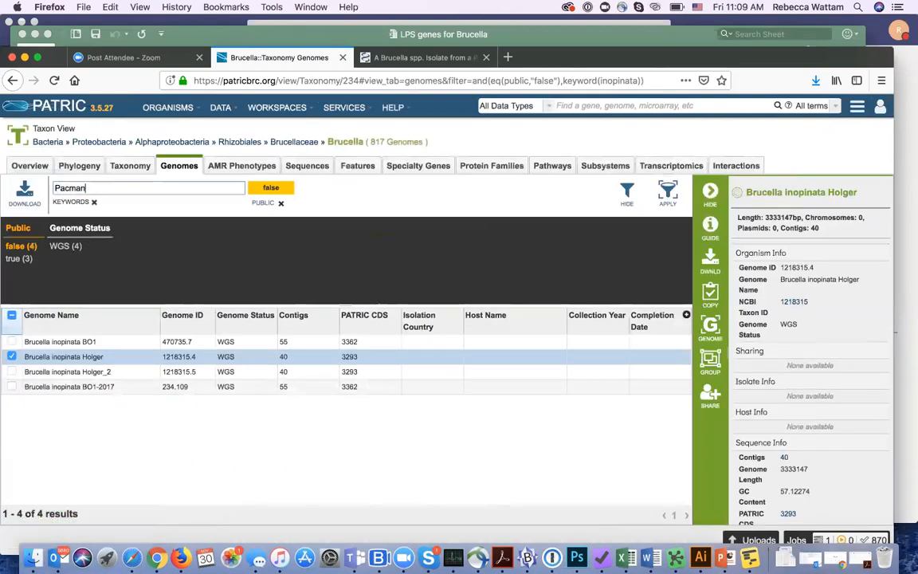
type("n")
key("Return")
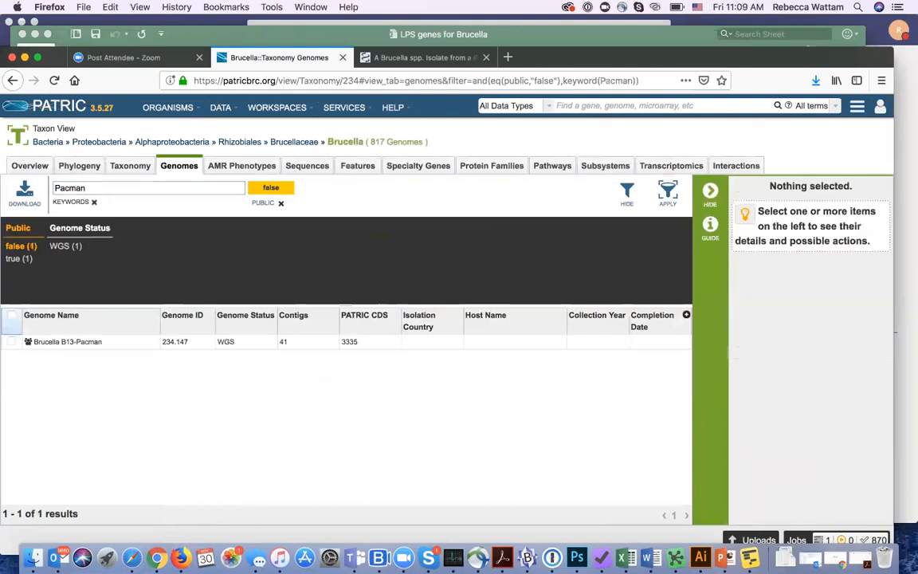
- Add the genome Brucella B13-Pacman to the existing group "Brucella test genomes"
left_click(11, 341)
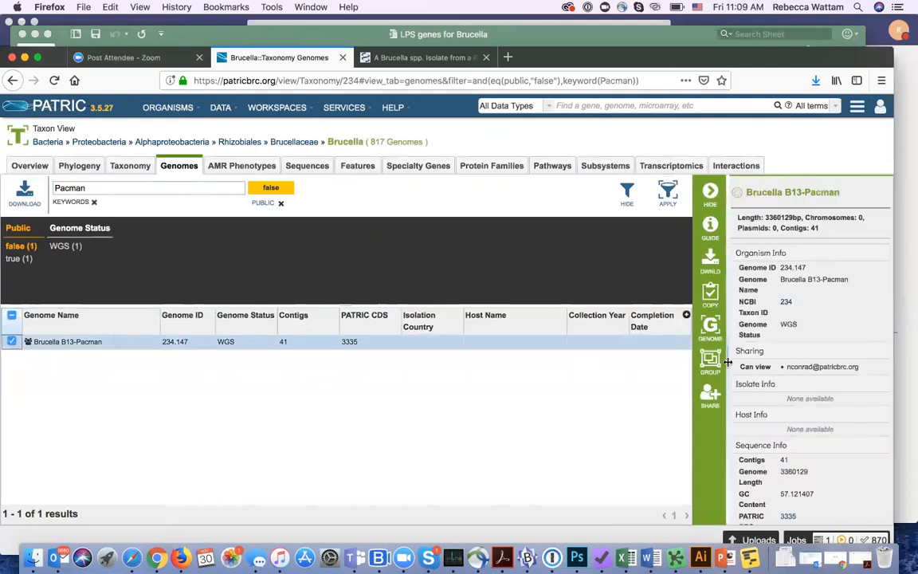
left_click(716, 364)
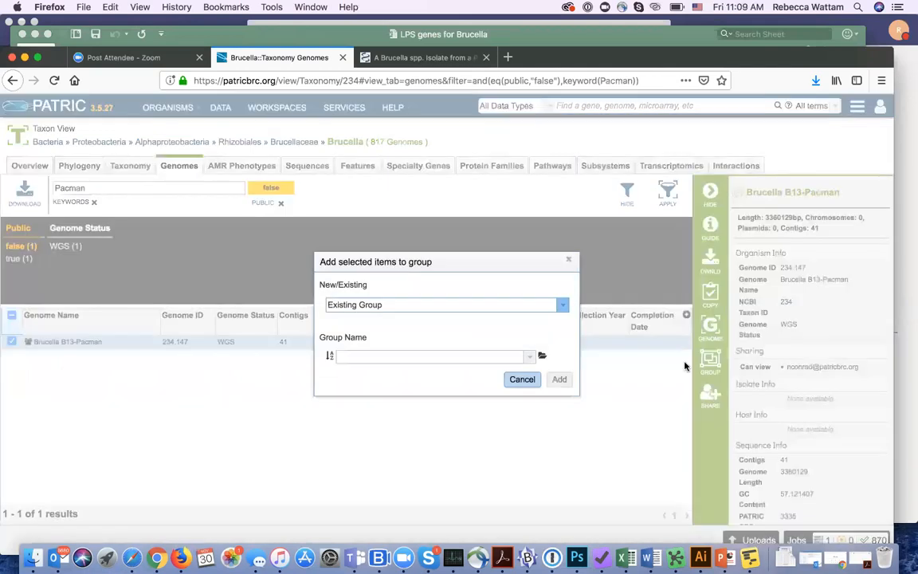
left_click(530, 359)
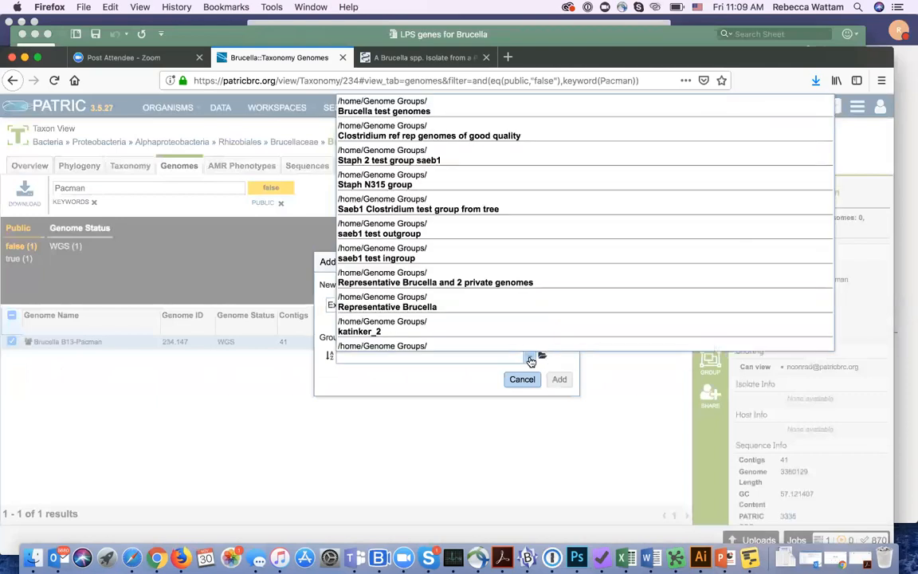
left_click(420, 111)
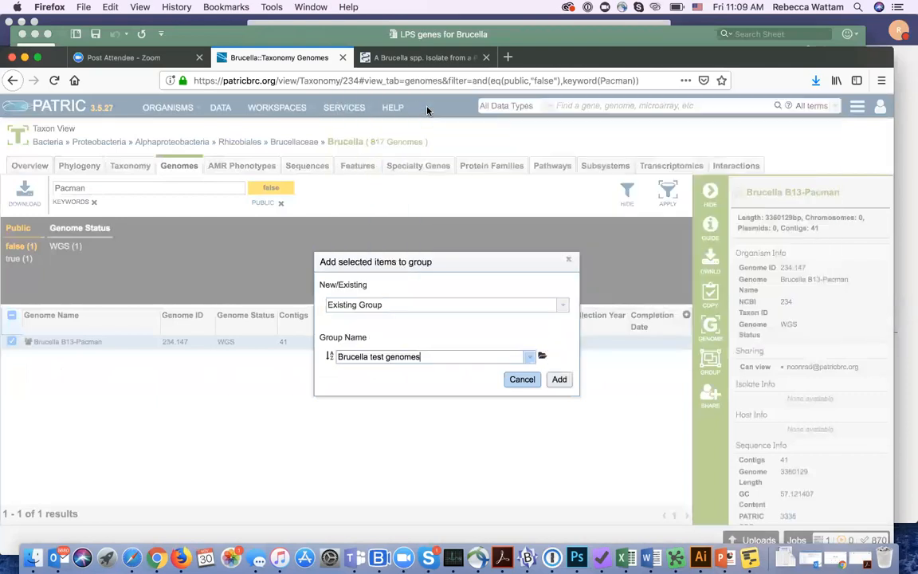
left_click(559, 380)
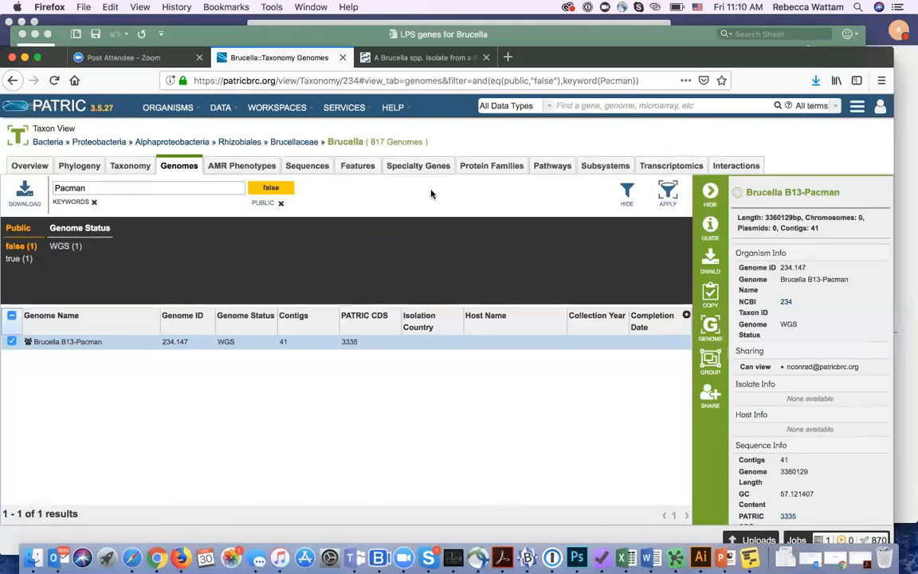
- Open the Genome Groups folder of the workspace and sort the groups by creation date, newest first
left_click(286, 110)
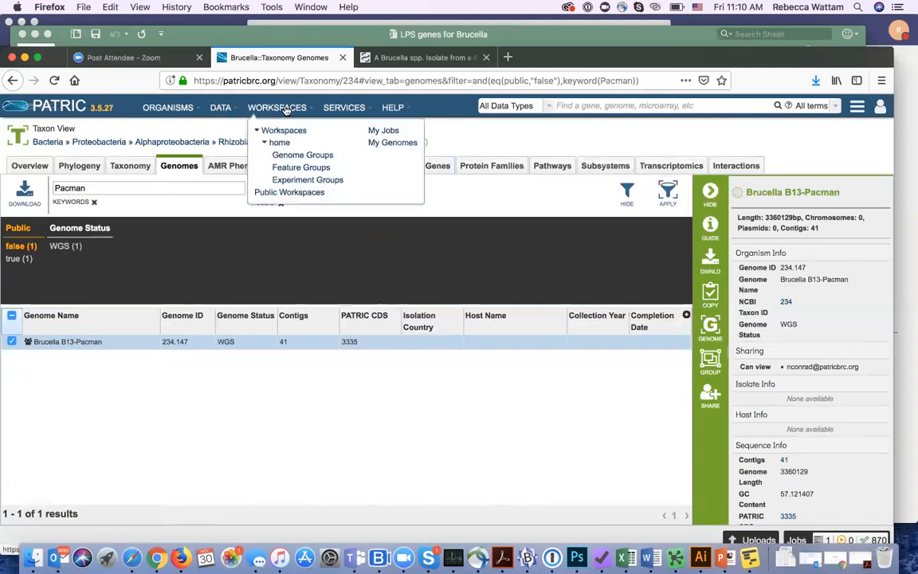
left_click(304, 156)
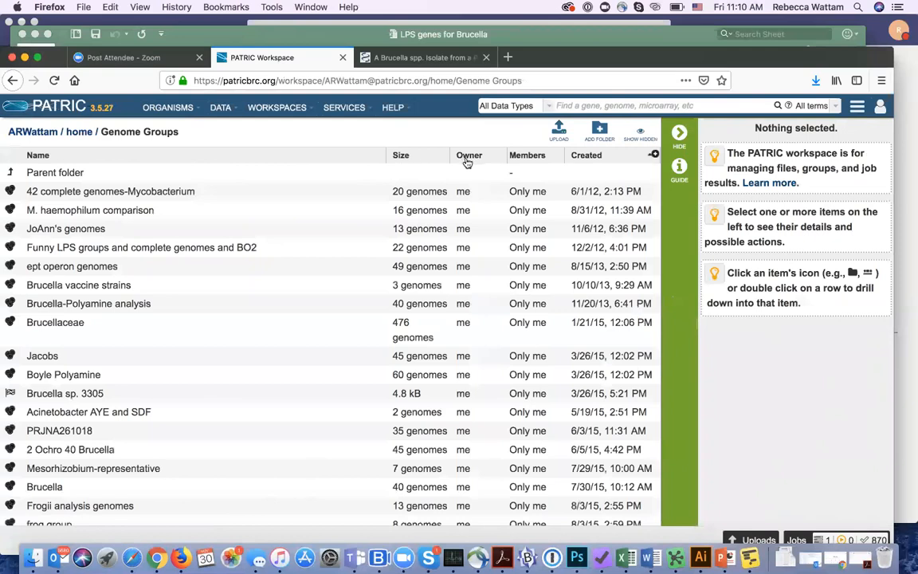
left_click(589, 157)
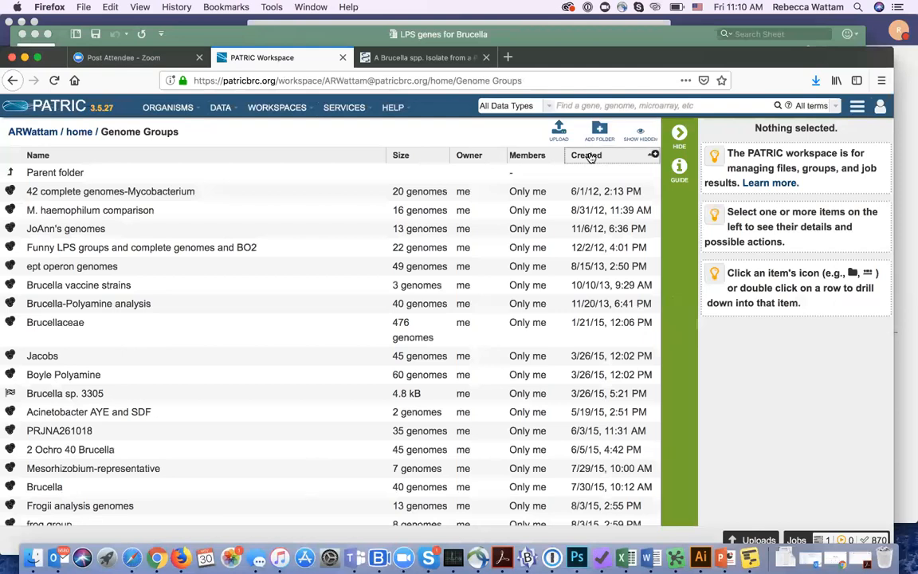
left_click(589, 157)
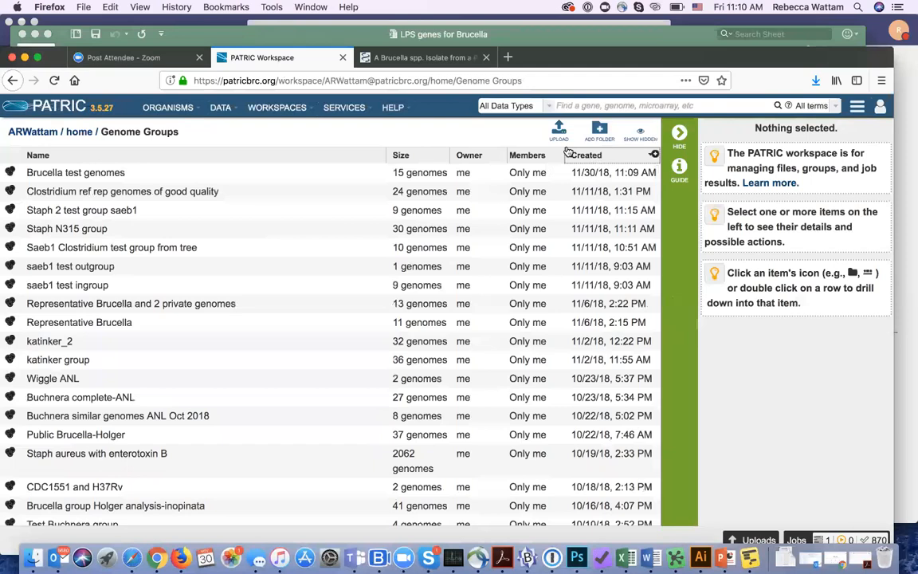
- Open the "Brucella test genomes" group, review its overview and display the list of its member genomes
left_click(11, 174)
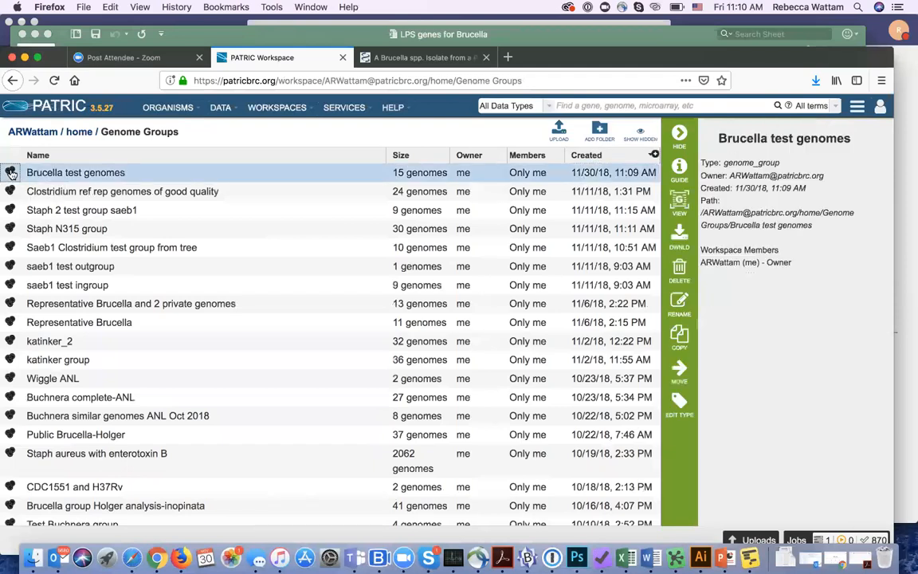
left_click(678, 204)
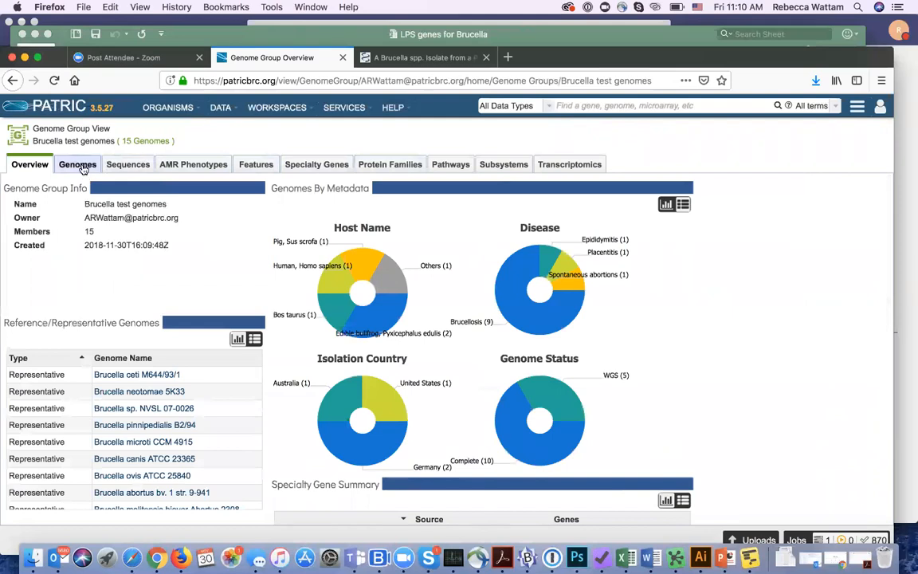
scroll(158, 403, "down", 2)
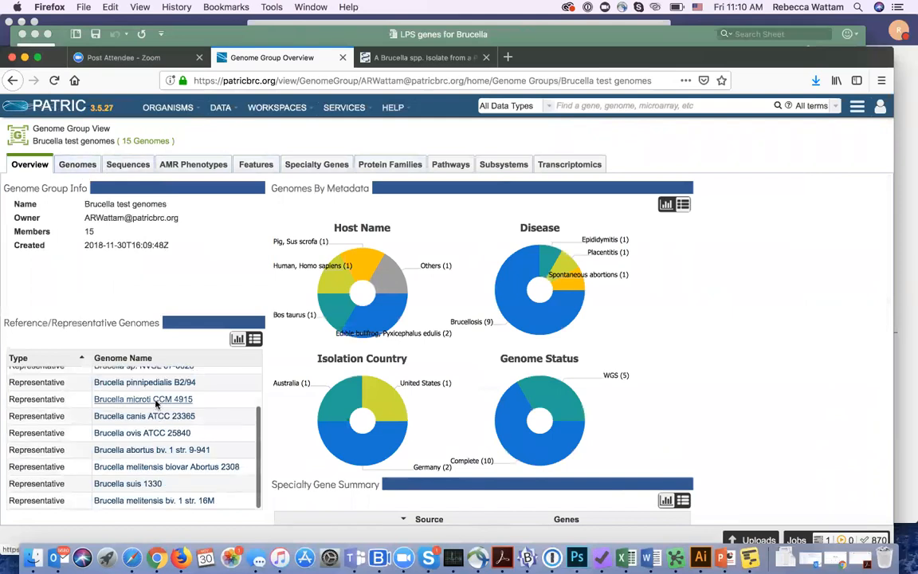
scroll(156, 404, "up", 3)
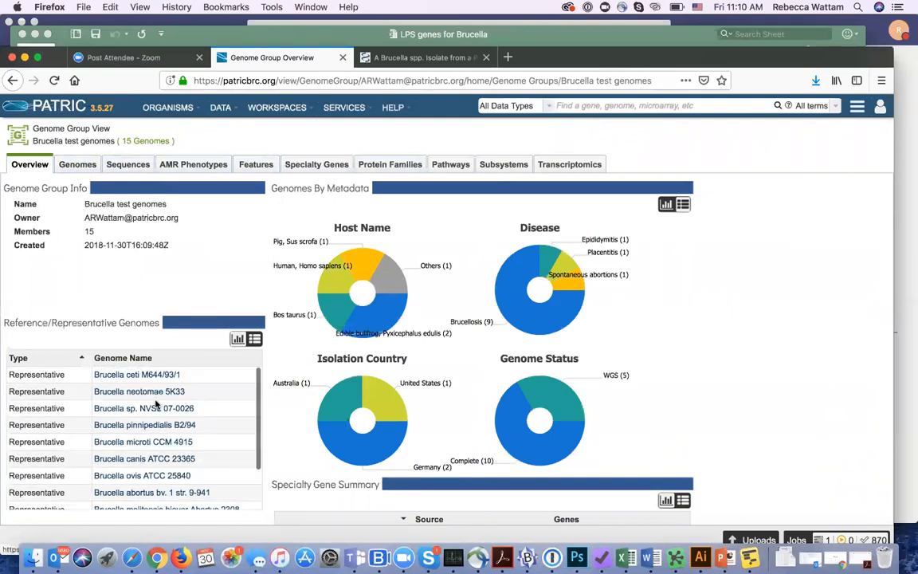
left_click(85, 166)
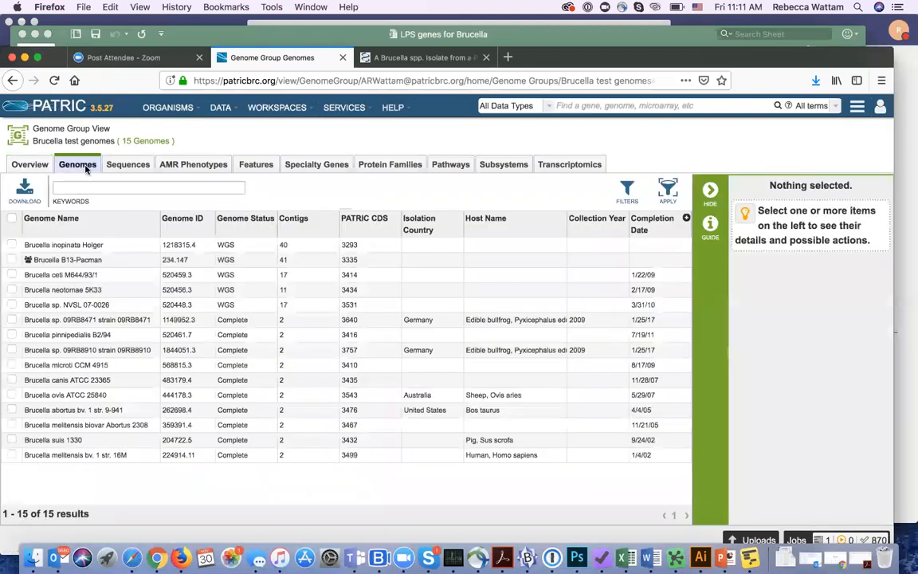